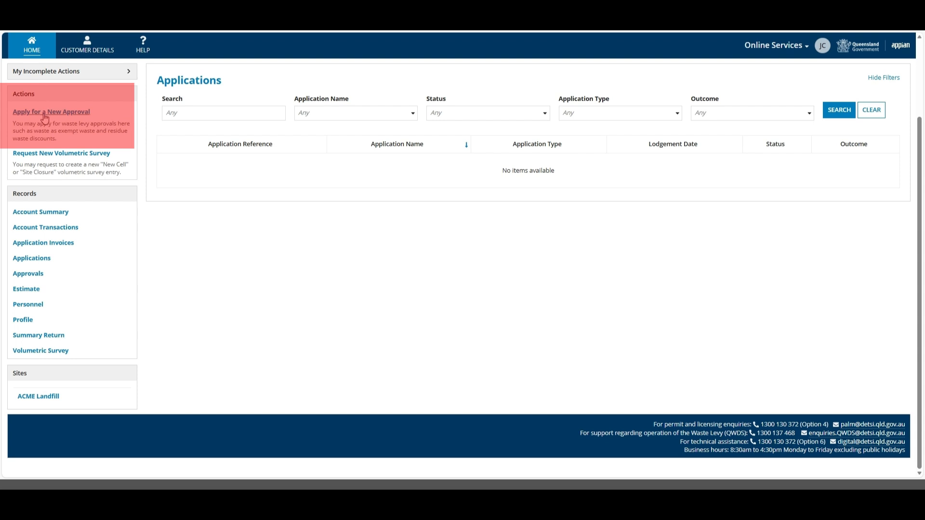
- Start a new waste levy approval application with Contaminated earth as the application type
{"action": "left_click", "coordinate": [45, 113]}
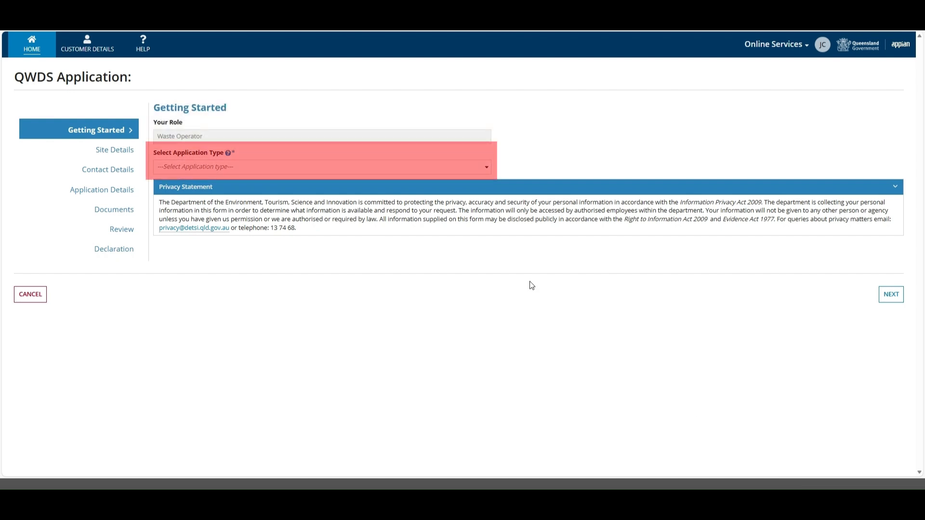
{"action": "left_click", "coordinate": [415, 167]}
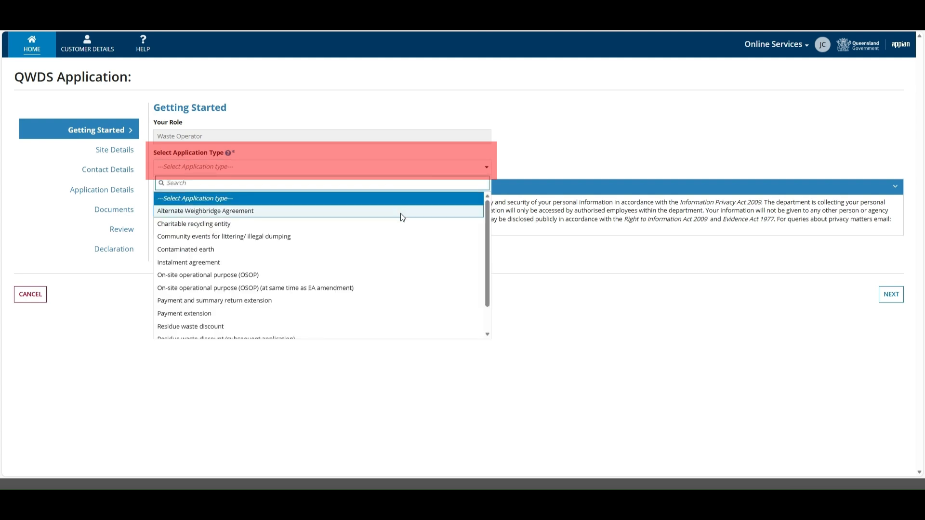
{"action": "left_click", "coordinate": [403, 251]}
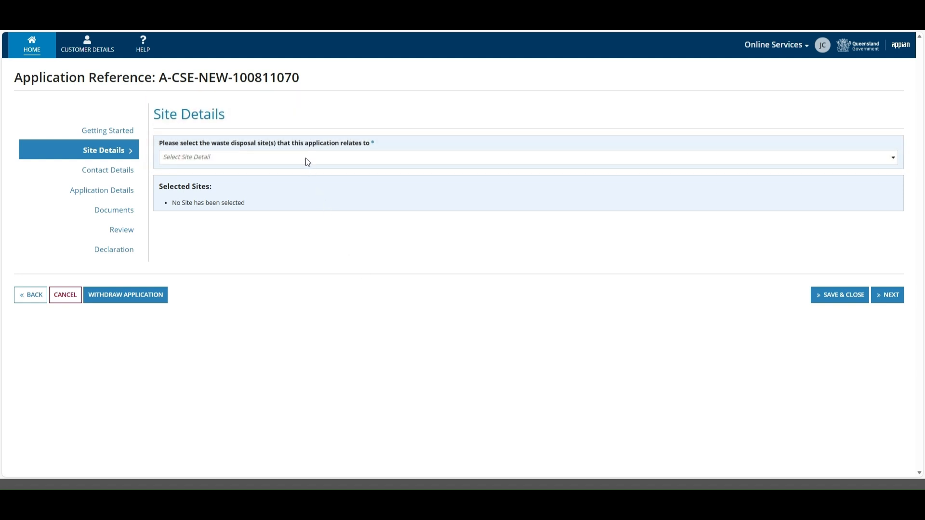
- Select ACME Landfill as the application's site and continue to Contact Details
{"action": "left_click", "coordinate": [307, 160]}
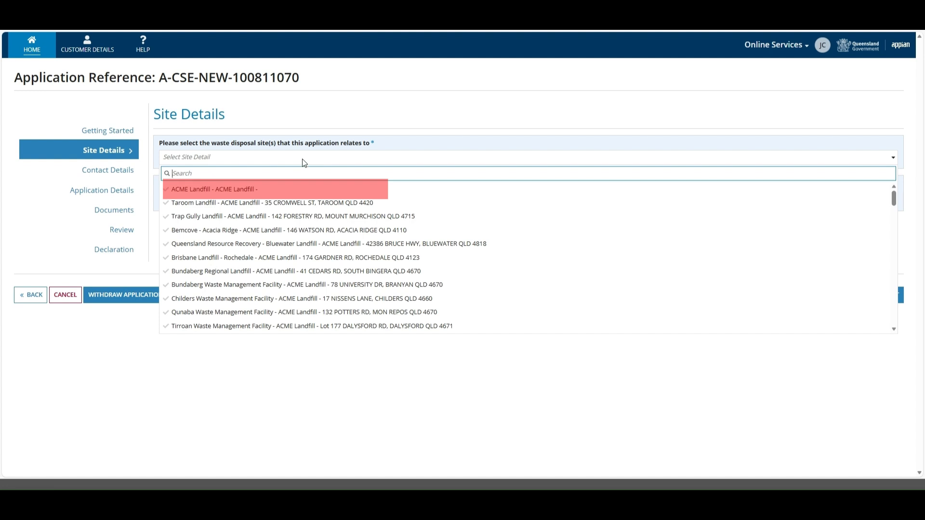
{"action": "left_click", "coordinate": [291, 190]}
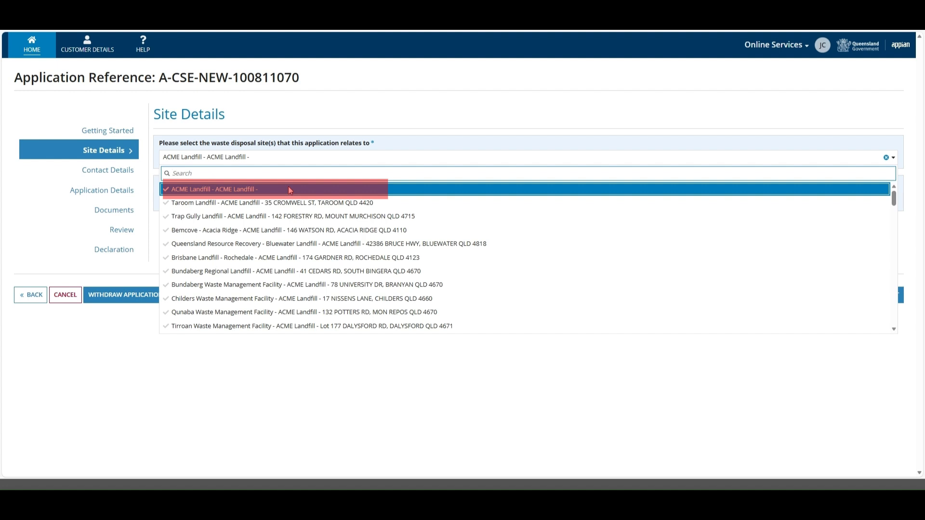
{"action": "left_click", "coordinate": [388, 126]}
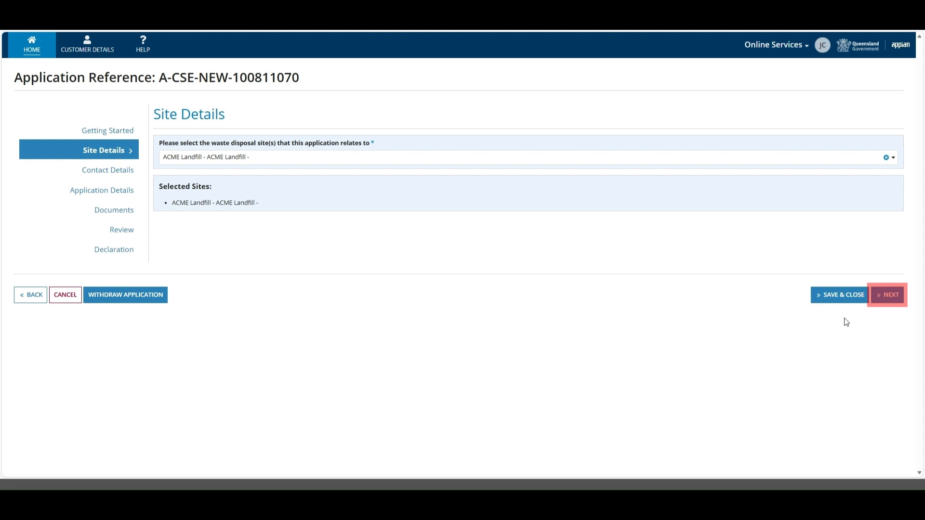
{"action": "left_click", "coordinate": [883, 302]}
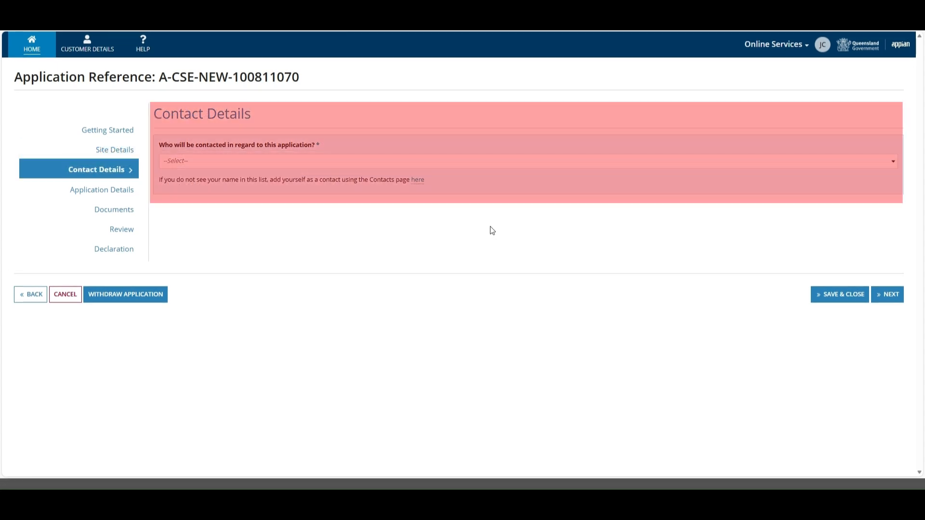
- Choose the listed person as the application's contact
{"action": "left_click", "coordinate": [320, 165]}
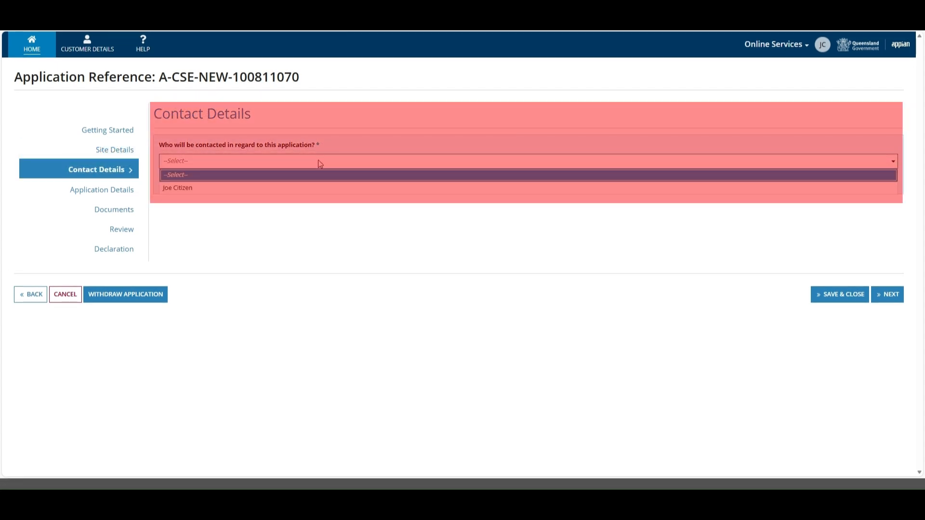
{"action": "left_click", "coordinate": [315, 189]}
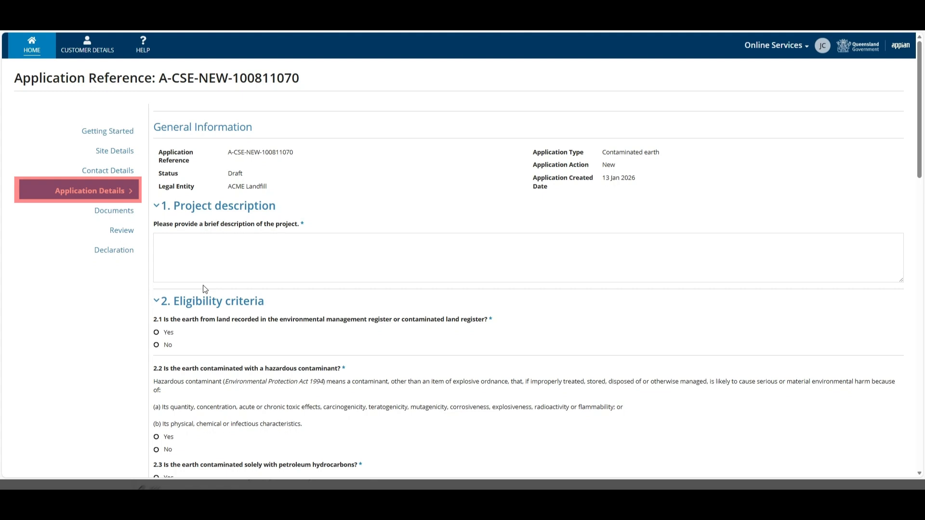
- Enter the project description 'Transfer contaminated earth from Acme Construction site to Acme Landfill.'
{"action": "left_click", "coordinate": [165, 241]}
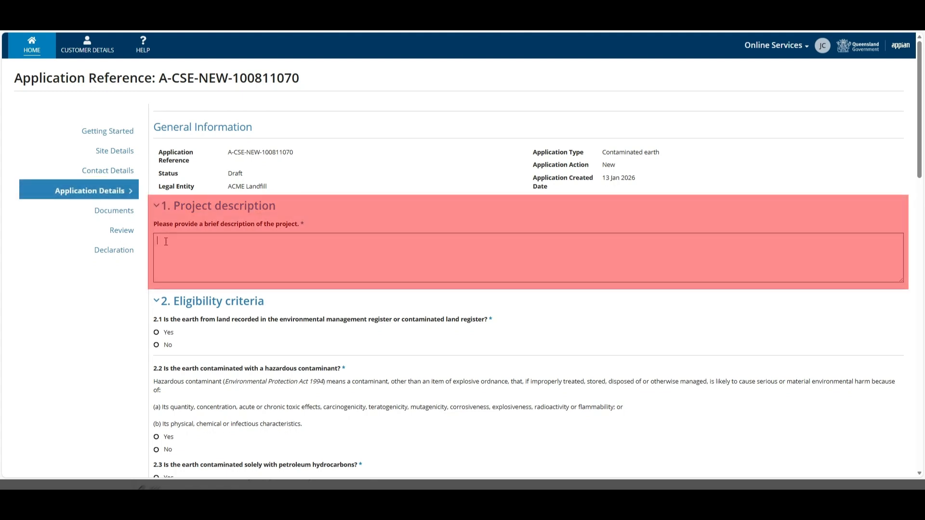
{"action": "type", "text": "Transfer contaminated earth from Acme Construction site to Acme Landfill."}
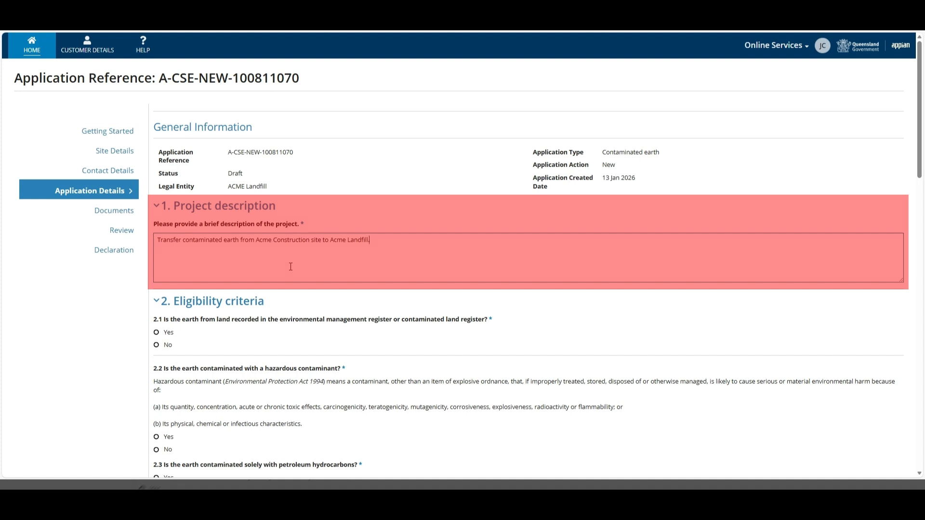
{"action": "left_click", "coordinate": [459, 334]}
{"action": "scroll", "coordinate": [459, 333], "scroll_direction": "down", "scroll_amount": 4}
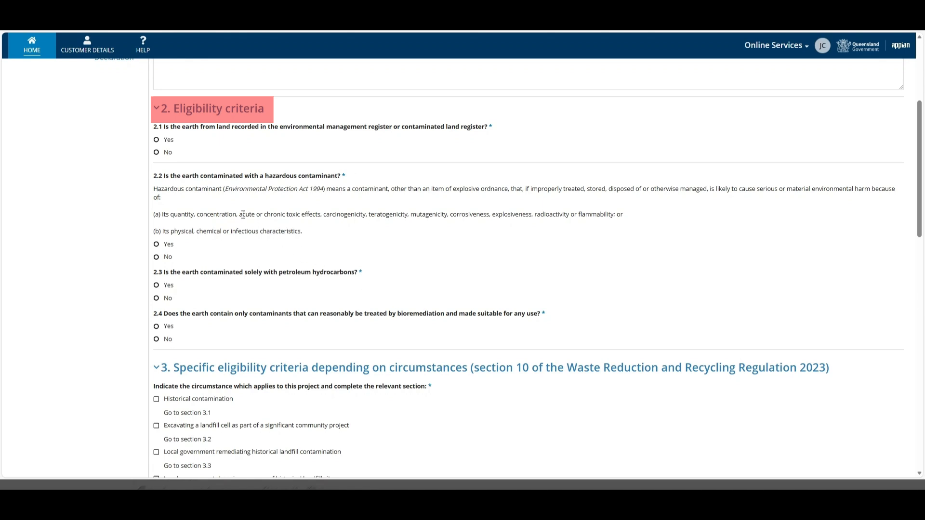
- Answer Yes to land register question 2.1 and add a site details row
{"action": "left_click", "coordinate": [157, 141]}
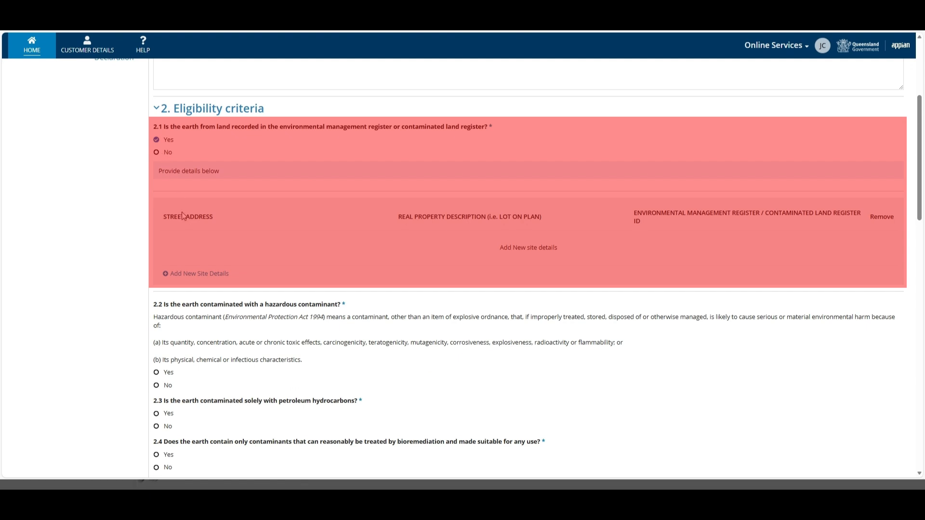
{"action": "left_click", "coordinate": [203, 274]}
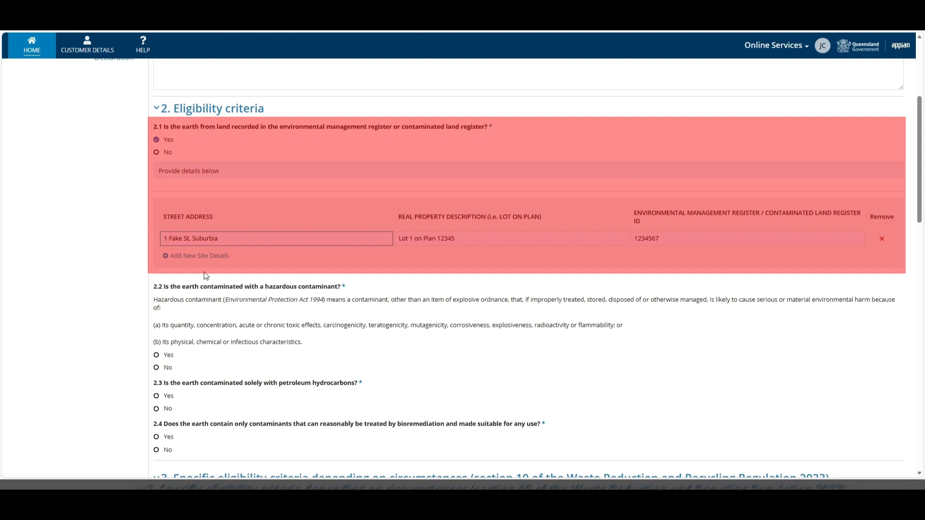
{"action": "scroll", "coordinate": [205, 272], "scroll_direction": "down", "scroll_amount": 3}
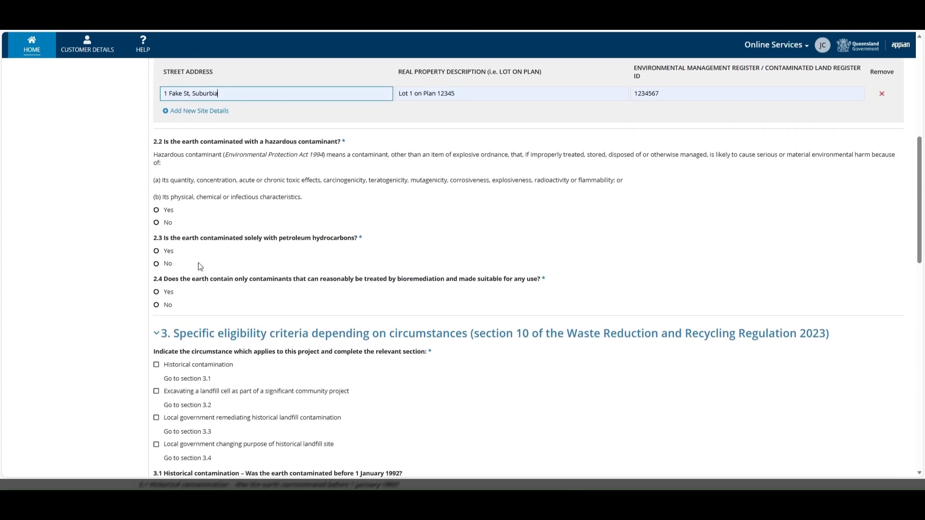
- Answer Yes to question 2.2 and tick all five required attachments, from scaled map to sampling explanation
{"action": "left_click", "coordinate": [157, 212]}
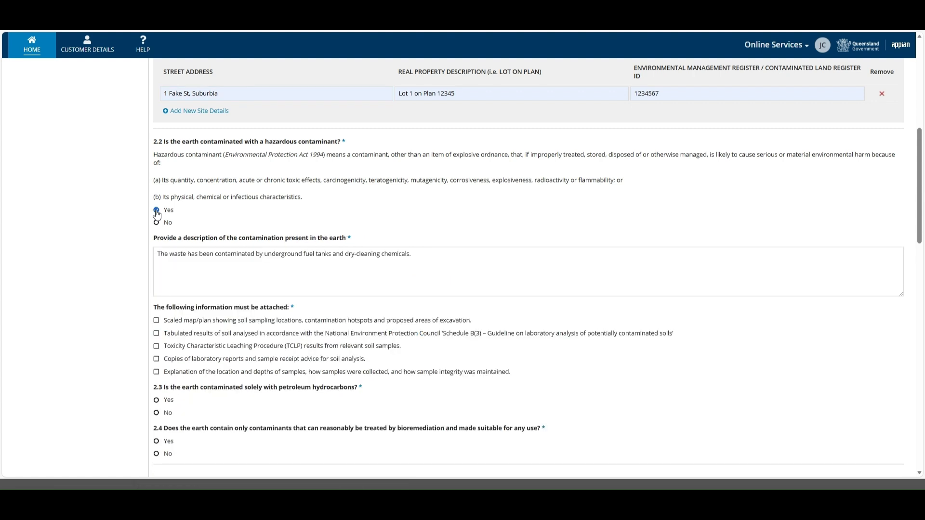
{"action": "scroll", "coordinate": [157, 213], "scroll_direction": "down", "scroll_amount": 3}
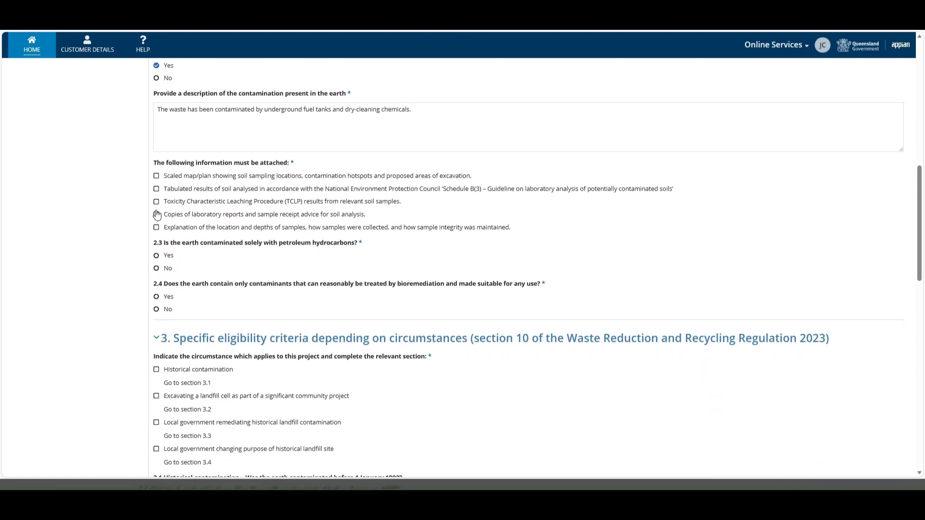
{"action": "left_click", "coordinate": [156, 176]}
{"action": "left_click", "coordinate": [156, 188]}
{"action": "left_click", "coordinate": [157, 201]}
{"action": "left_click", "coordinate": [156, 215]}
{"action": "left_click", "coordinate": [156, 228]}
{"action": "scroll", "coordinate": [157, 239], "scroll_direction": "down", "scroll_amount": 2}
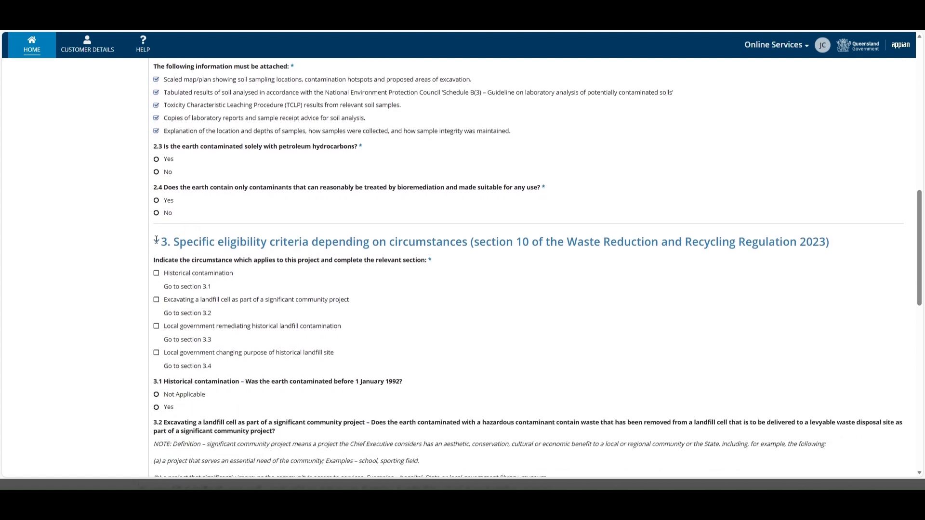
- Answer No to petroleum-only question 2.3 and bioremediation question 2.4
{"action": "left_click", "coordinate": [156, 173]}
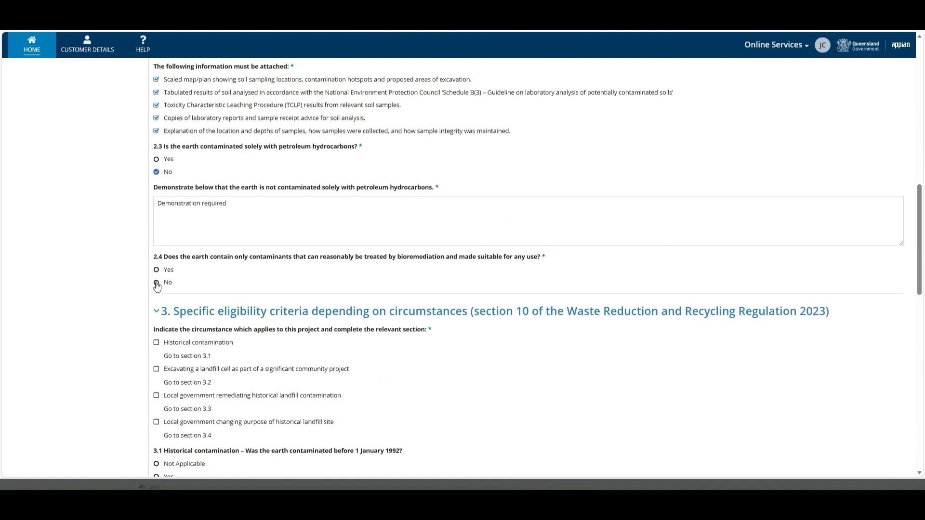
{"action": "left_click", "coordinate": [155, 284]}
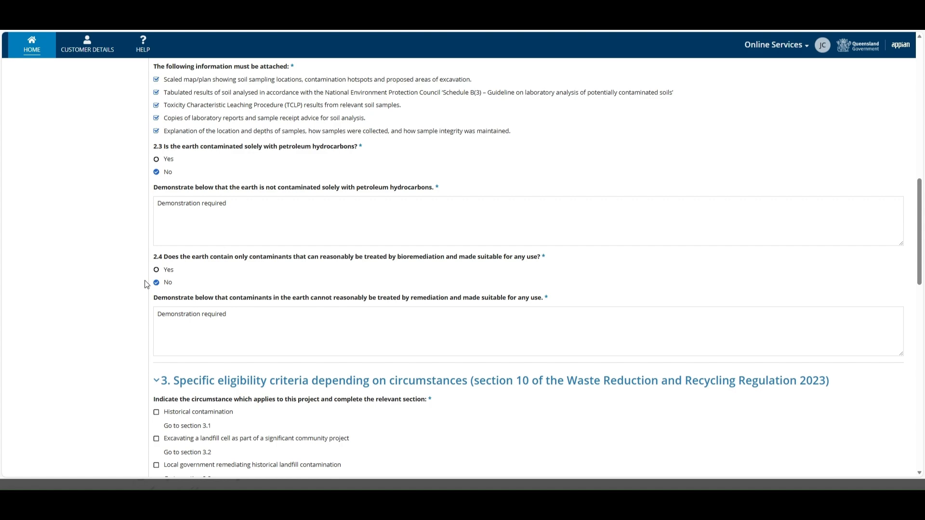
{"action": "scroll", "coordinate": [483, 280], "scroll_direction": "down", "scroll_amount": 4}
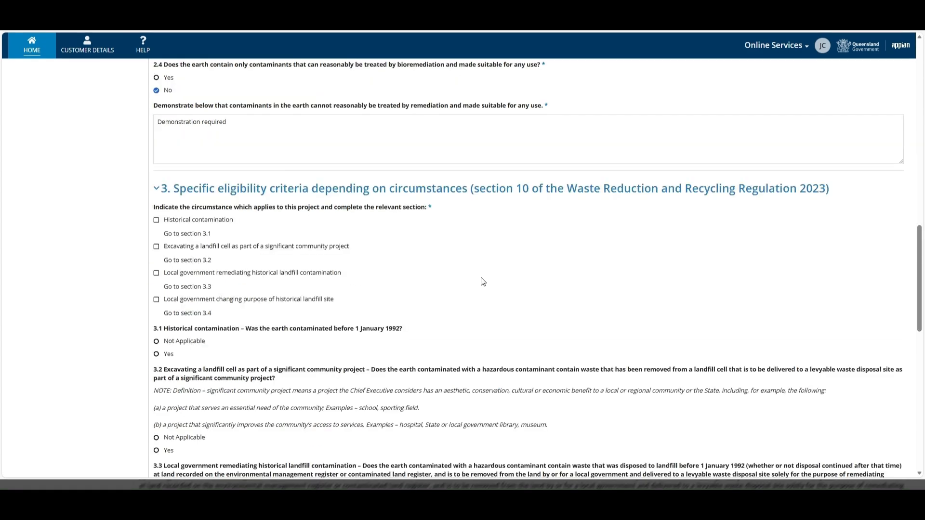
- Mark Historical contamination, answer Yes to 3.1, and Not Applicable to questions 3.3 and 3.4
{"action": "scroll", "coordinate": [483, 282], "scroll_direction": "down", "scroll_amount": 1}
{"action": "scroll", "coordinate": [483, 282], "scroll_direction": "down", "scroll_amount": 2}
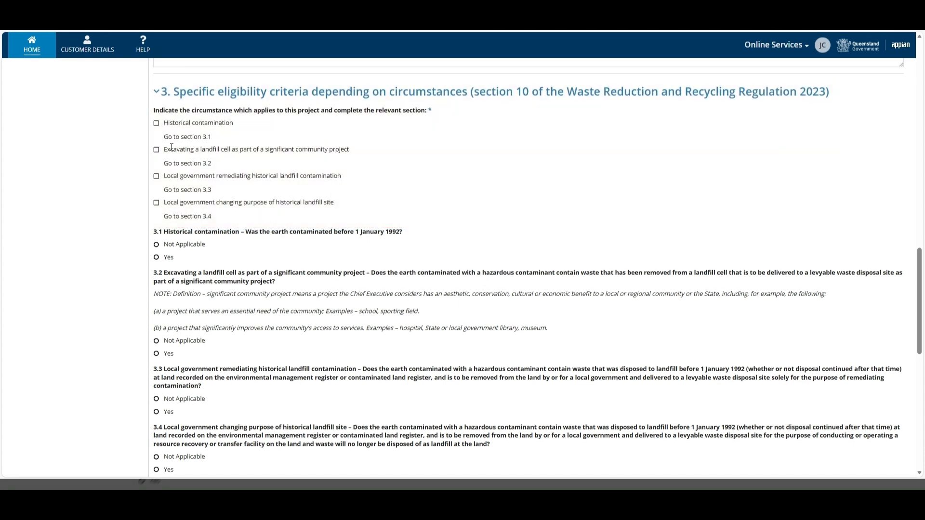
{"action": "left_click", "coordinate": [156, 124]}
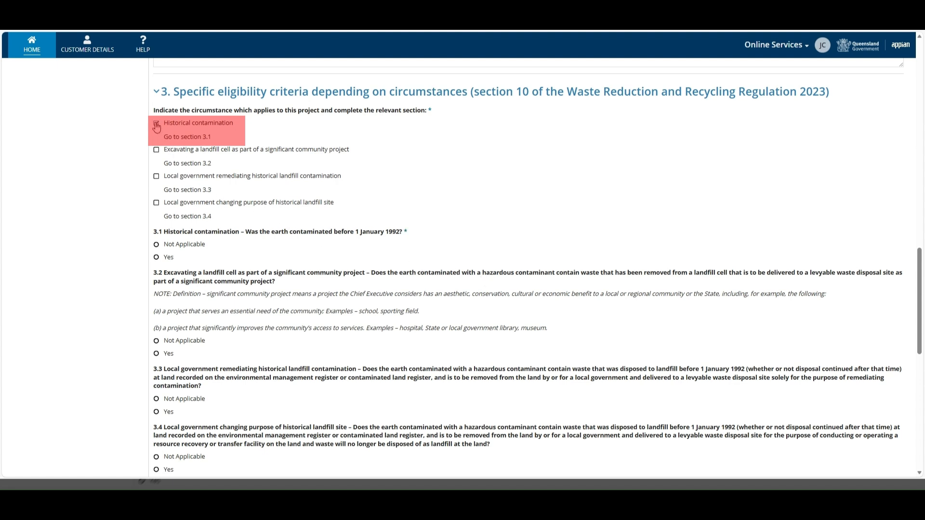
{"action": "left_click", "coordinate": [157, 258]}
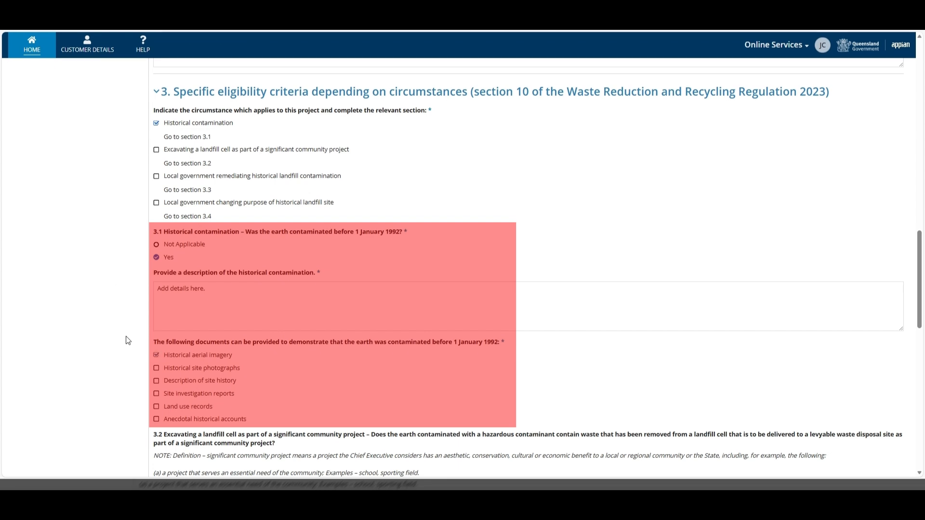
{"action": "scroll", "coordinate": [128, 341], "scroll_direction": "down", "scroll_amount": 5}
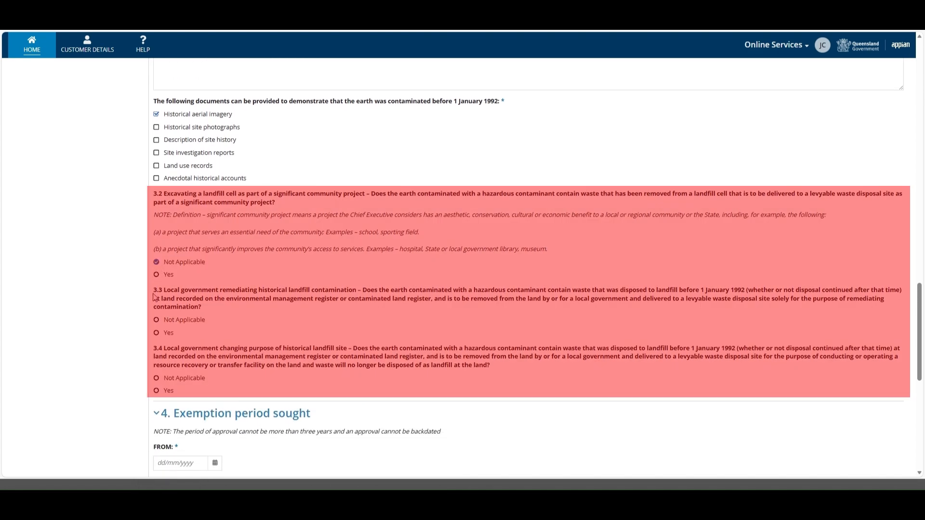
{"action": "left_click", "coordinate": [156, 321]}
{"action": "left_click", "coordinate": [156, 379]}
- Set the exemption start date to 01/09/2025
{"action": "scroll", "coordinate": [352, 334], "scroll_direction": "down", "scroll_amount": 5}
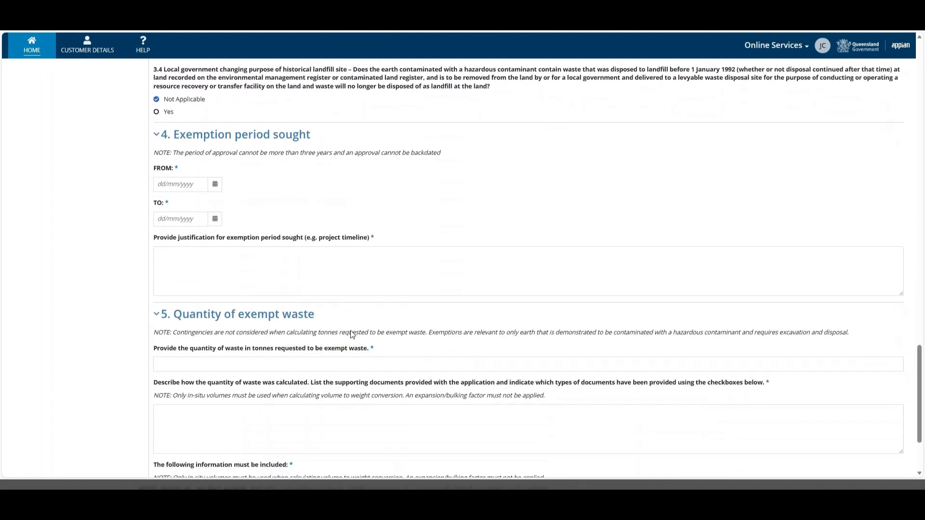
{"action": "left_click", "coordinate": [215, 174]}
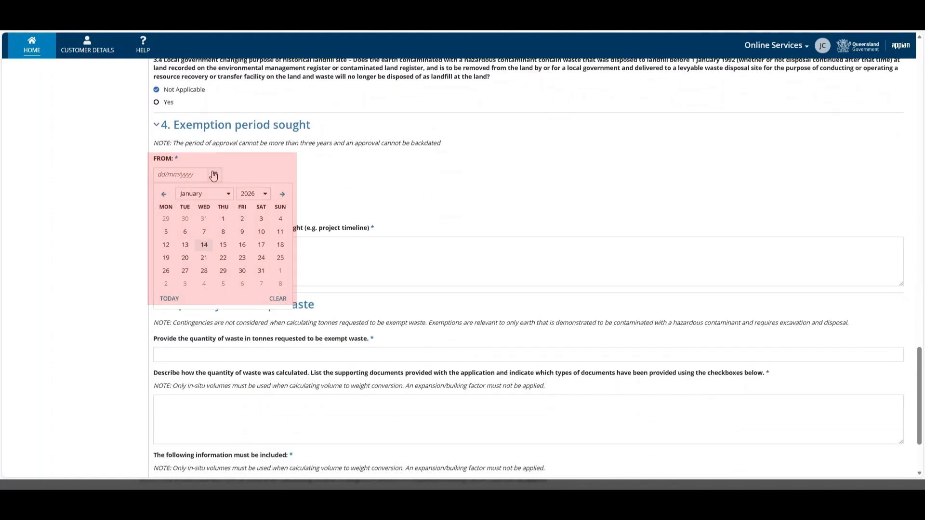
{"action": "left_click", "coordinate": [260, 195]}
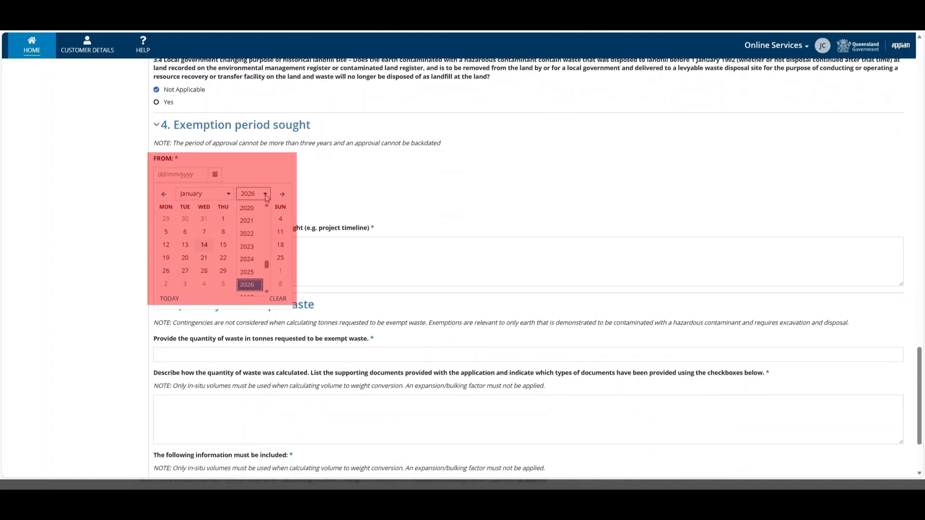
{"action": "left_click", "coordinate": [252, 277]}
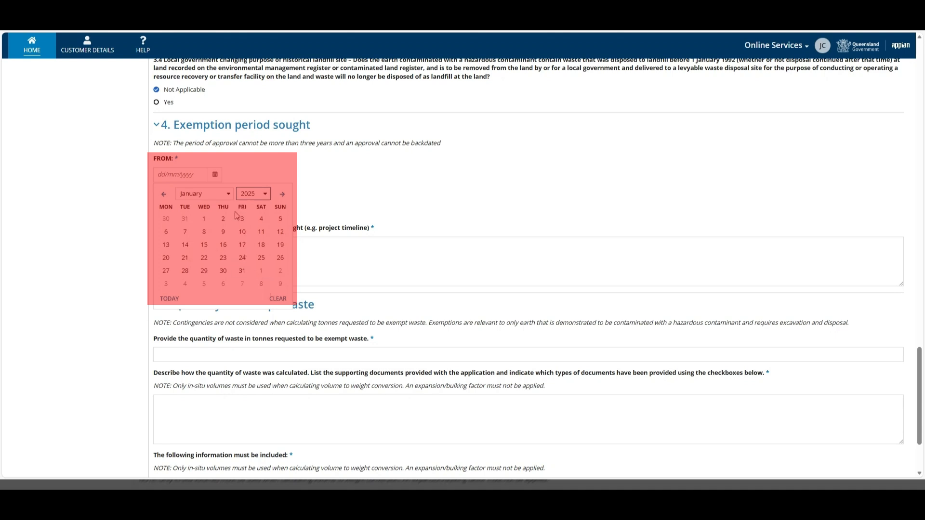
{"action": "left_click", "coordinate": [228, 194]}
{"action": "scroll", "coordinate": [212, 220], "scroll_direction": "down", "scroll_amount": 3}
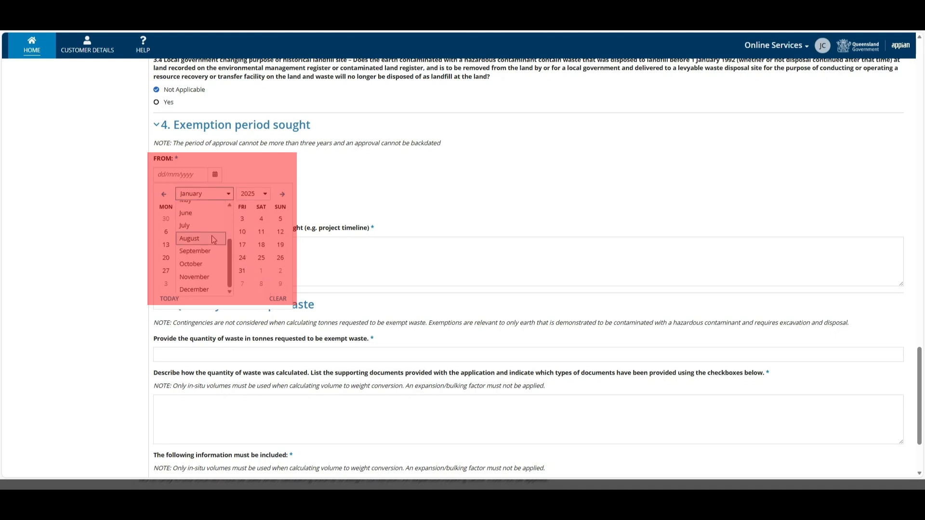
{"action": "left_click", "coordinate": [206, 256]}
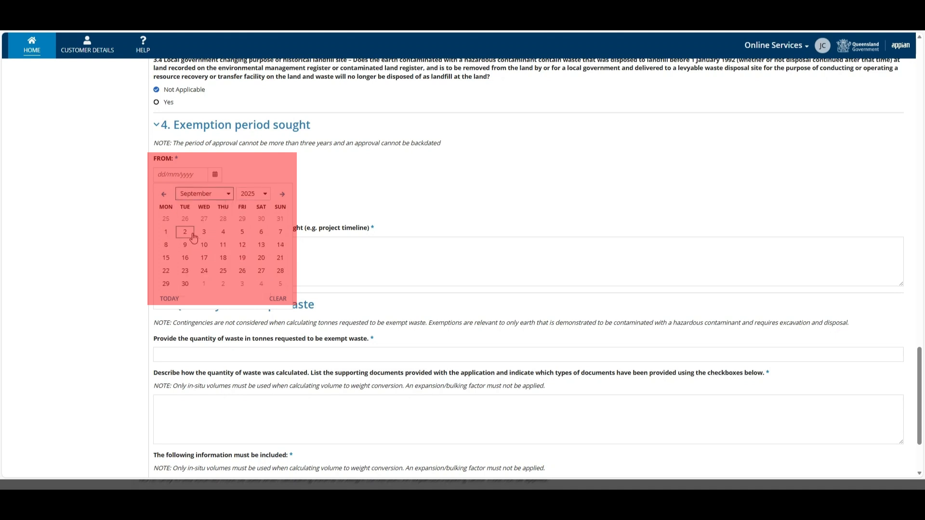
{"action": "left_click", "coordinate": [166, 232]}
- Set the exemption end date to 30/09/2025
{"action": "left_click", "coordinate": [215, 208]}
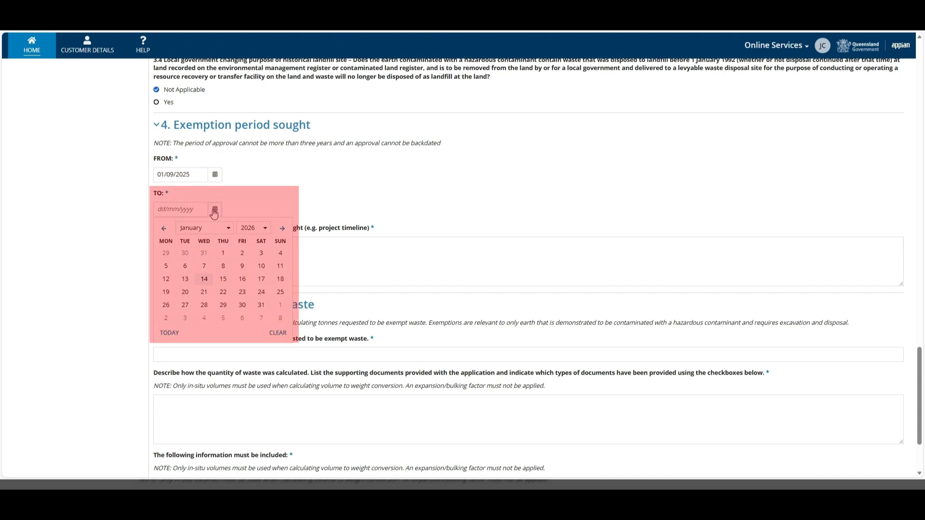
{"action": "left_click", "coordinate": [268, 232]}
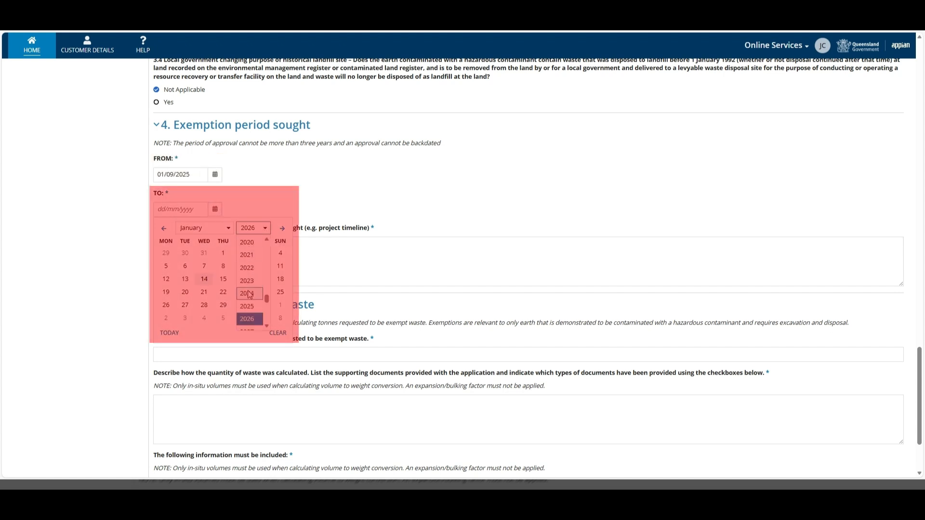
{"action": "left_click", "coordinate": [249, 307]}
{"action": "left_click", "coordinate": [230, 229]}
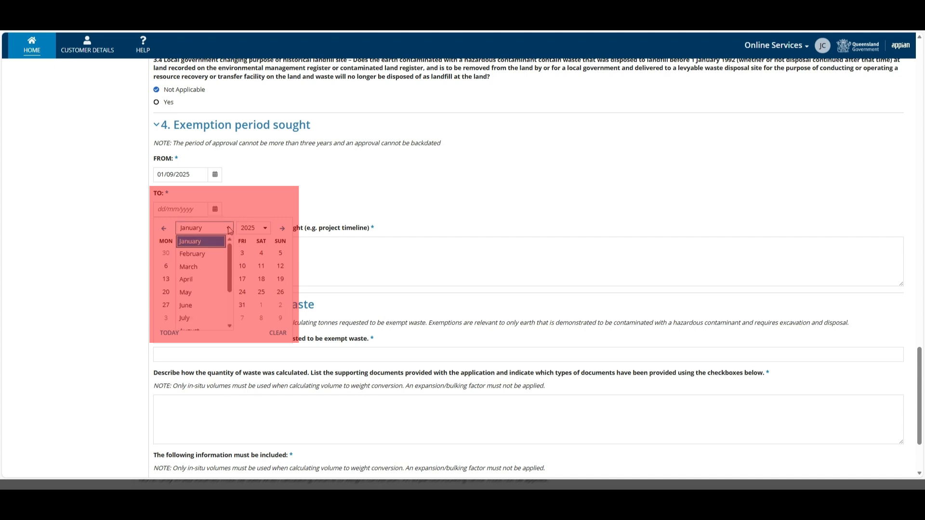
{"action": "scroll", "coordinate": [205, 289], "scroll_direction": "down", "scroll_amount": 2}
{"action": "left_click", "coordinate": [195, 286]}
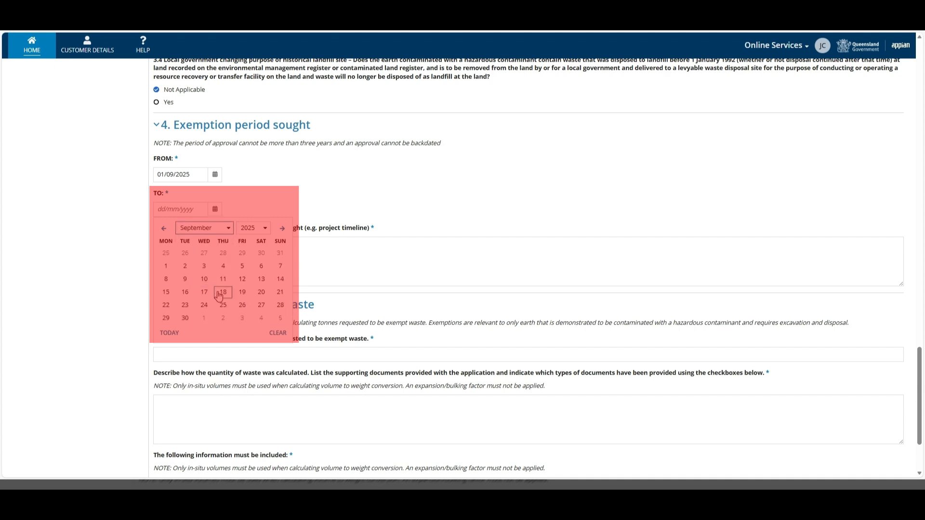
{"action": "left_click", "coordinate": [185, 319]}
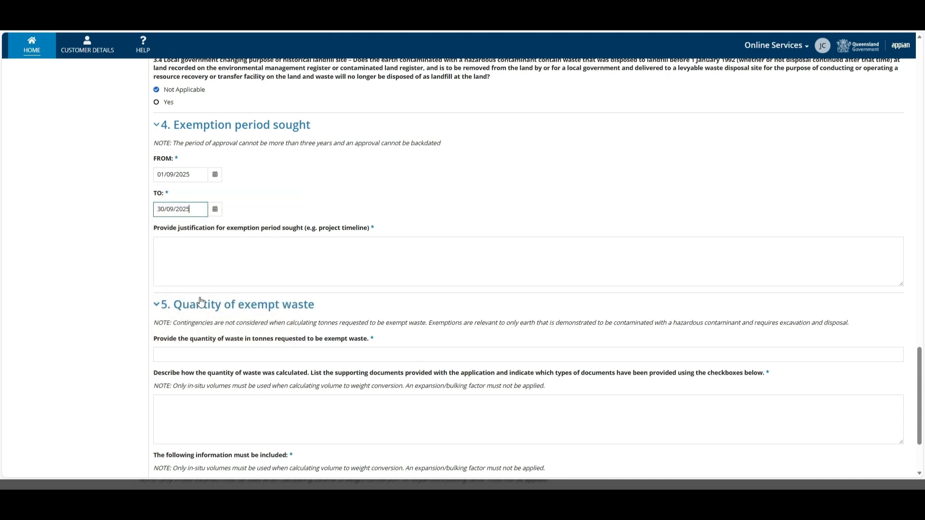
- Enter 'Add exemption period justification.' as the exemption period justification
{"action": "left_click", "coordinate": [194, 243]}
{"action": "type", "text": "Add exemption period justification."}
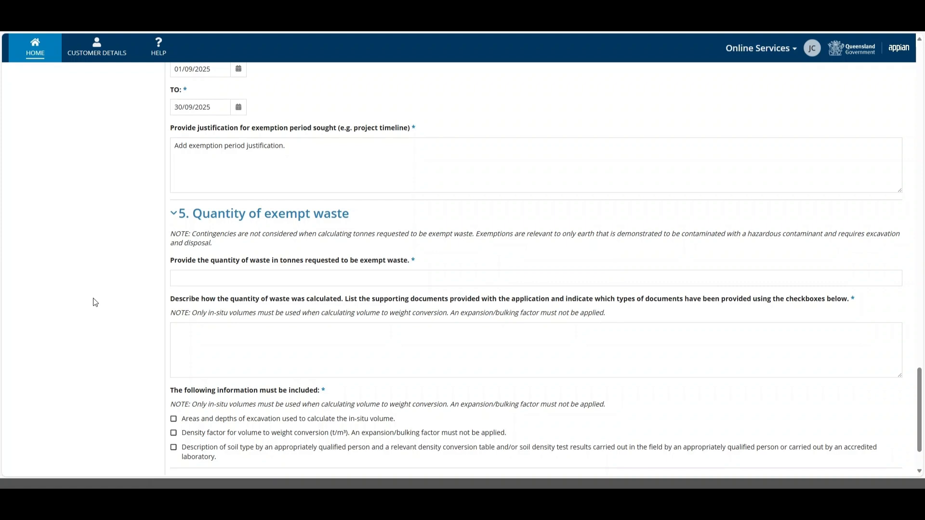
{"action": "scroll", "coordinate": [94, 303], "scroll_direction": "down", "scroll_amount": 2}
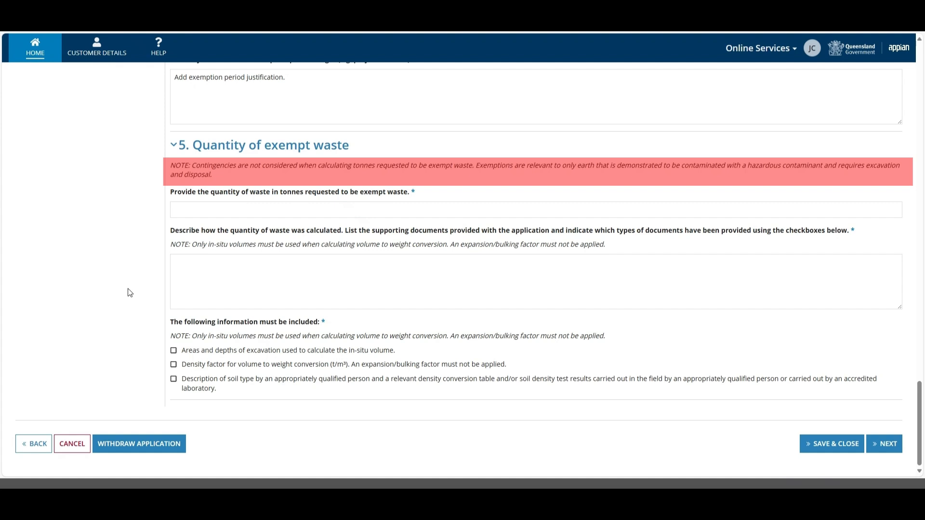
- Request 100 tonnes exempt and enter the description of how it was calculated
{"action": "left_click", "coordinate": [191, 213]}
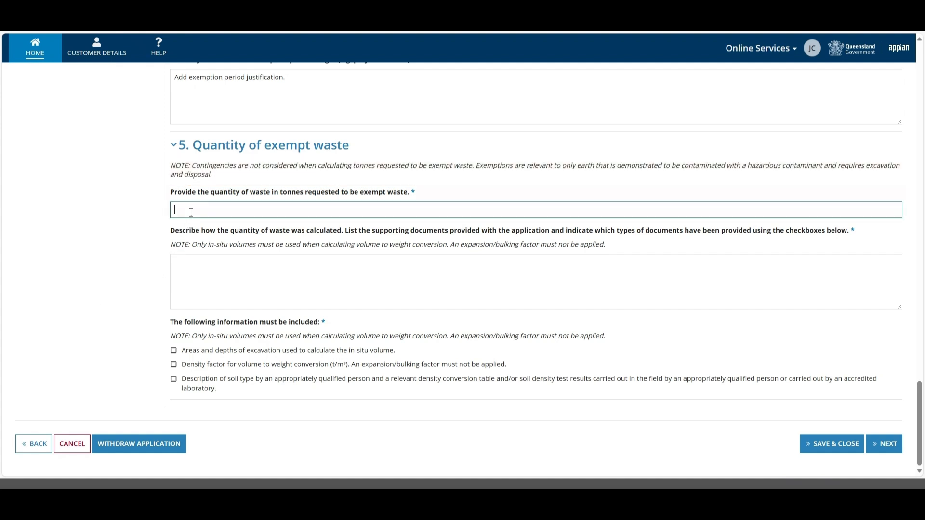
{"action": "type", "text": "10"}
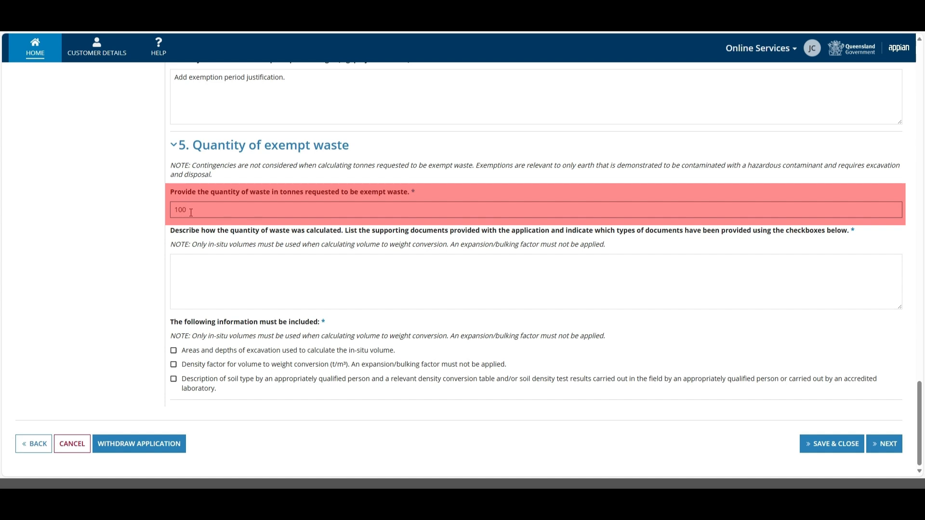
{"action": "type", "text": "0"}
{"action": "left_click", "coordinate": [205, 261]}
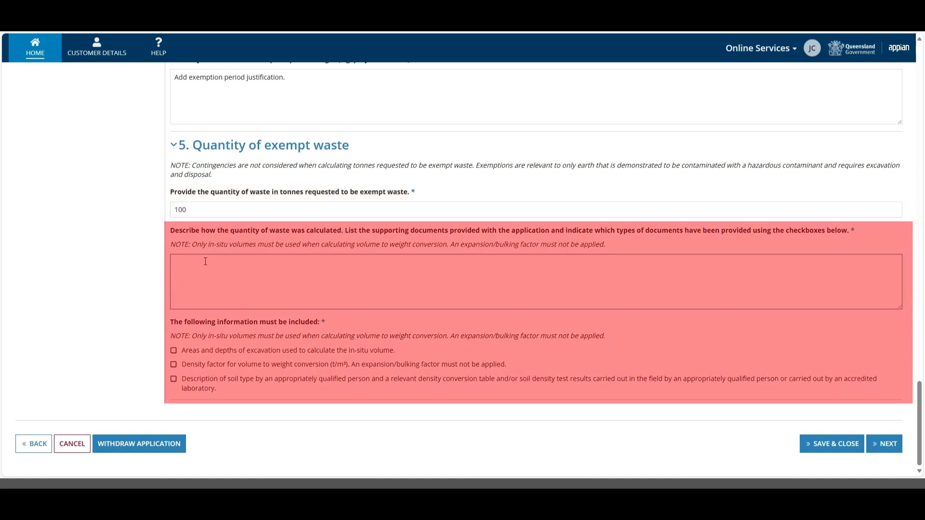
{"action": "type", "text": "A qualified surveyor provided these calculations and are supported in the attached documentation."}
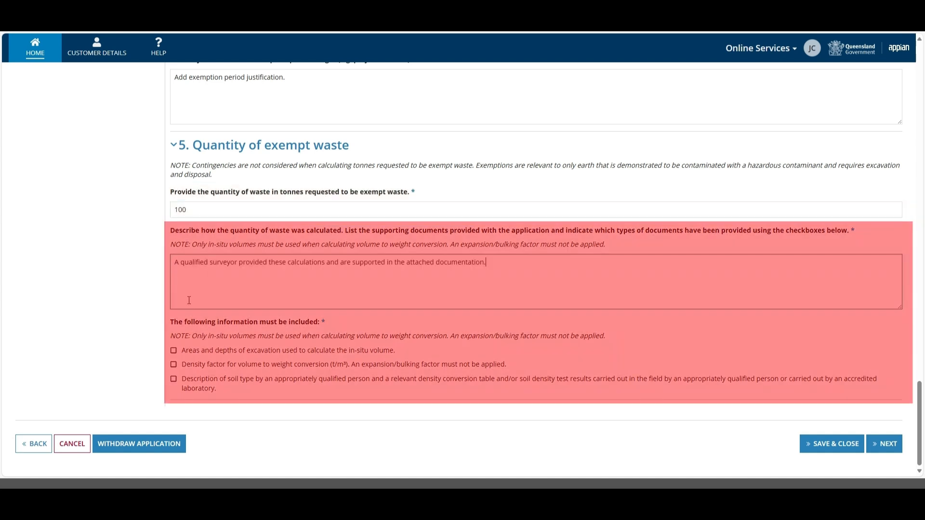
- Confirm excavation areas, density conversion factor and soil type are included, then continue
{"action": "left_click", "coordinate": [174, 352]}
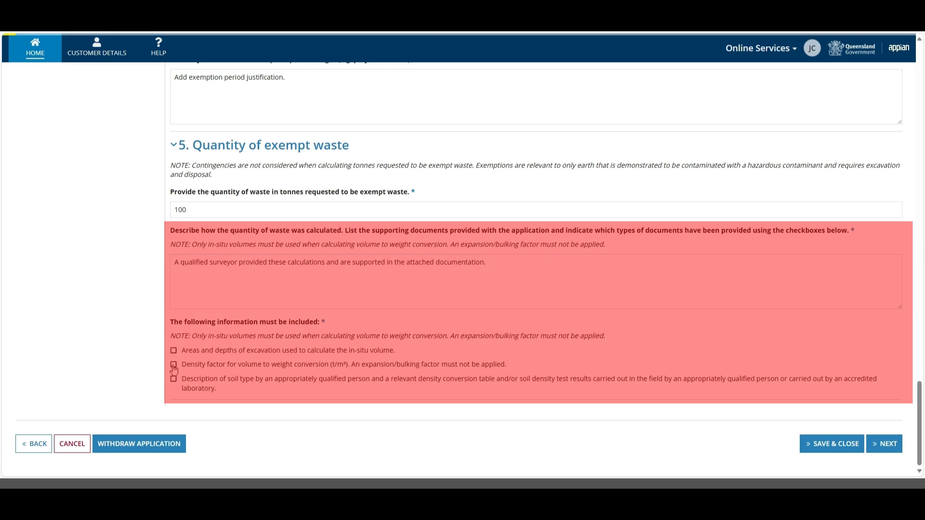
{"action": "left_click", "coordinate": [174, 366]}
{"action": "left_click", "coordinate": [174, 380]}
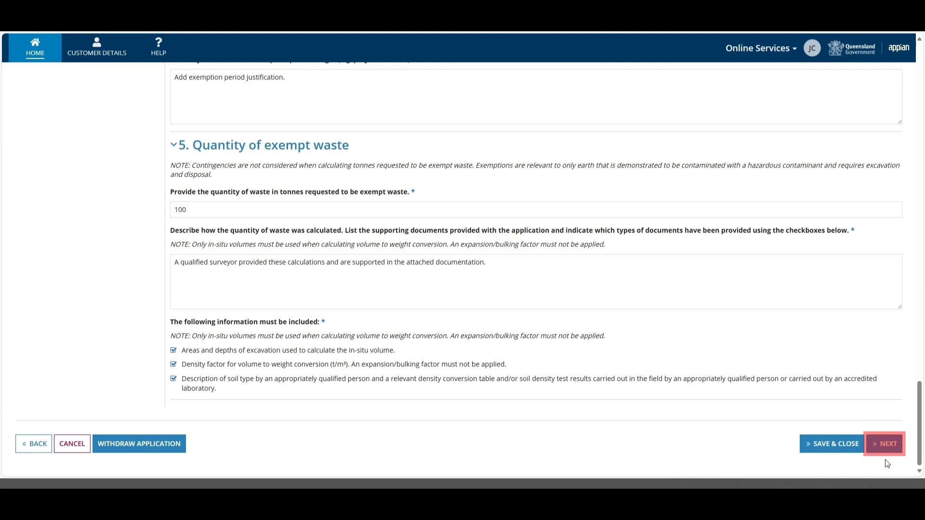
{"action": "left_click", "coordinate": [885, 445]}
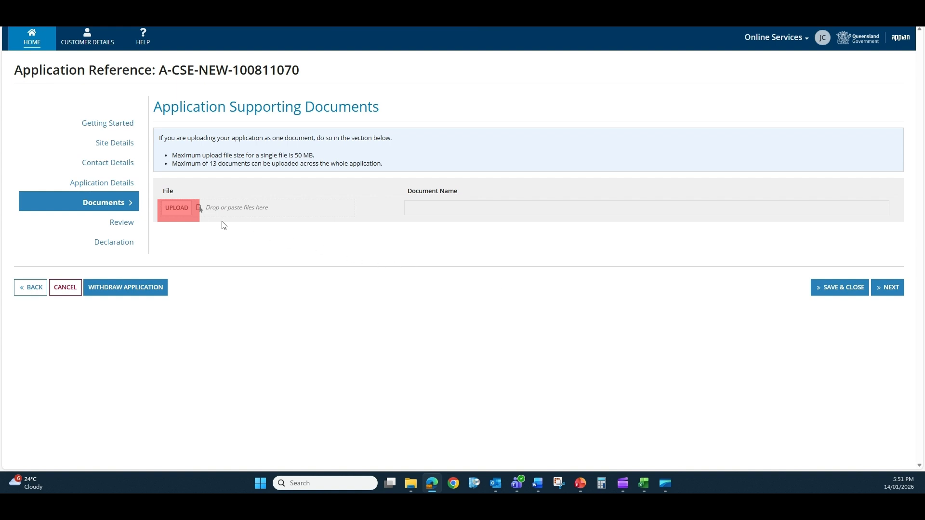
- Upload the Soil Analysis Laboratory Report file and name it 'Soil Analysis Laboratory Report'
{"action": "left_click", "coordinate": [172, 209]}
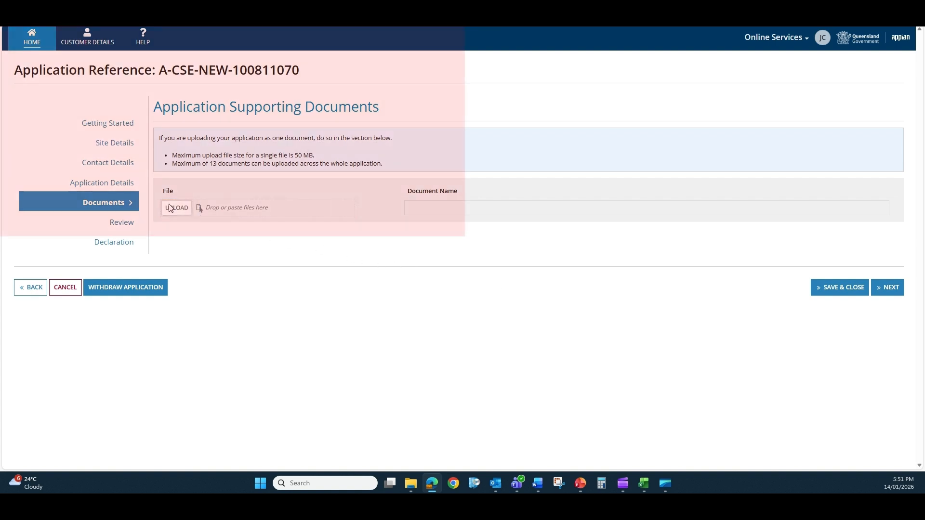
{"action": "scroll", "coordinate": [178, 149], "scroll_direction": "down", "scroll_amount": 3}
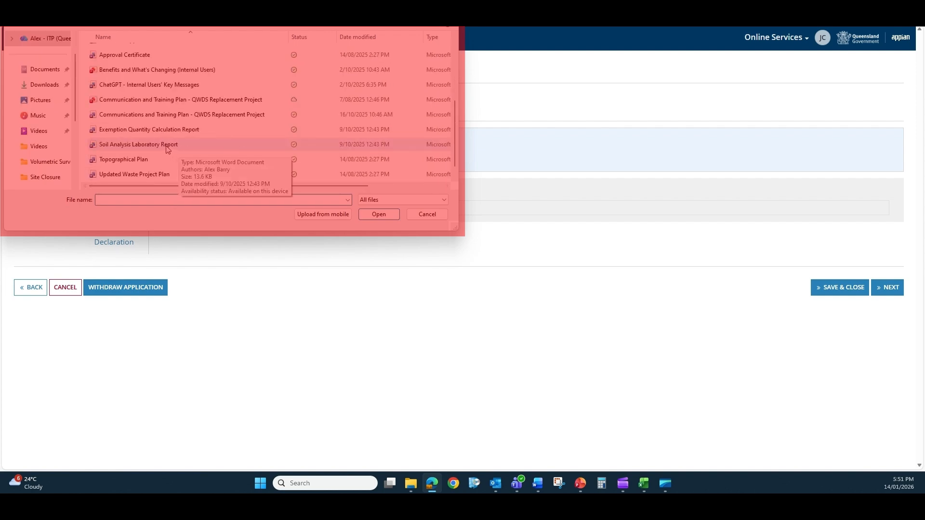
{"action": "double_click", "coordinate": [168, 145]}
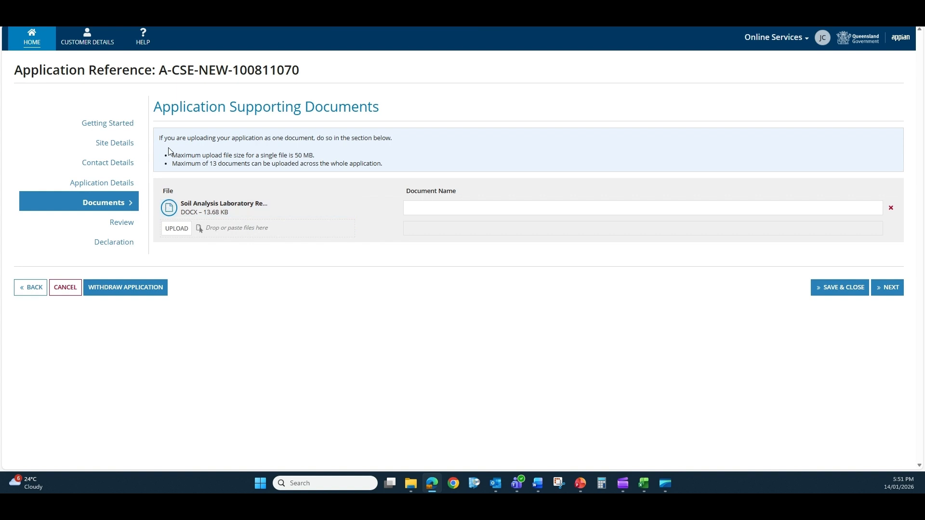
{"action": "left_click", "coordinate": [416, 207]}
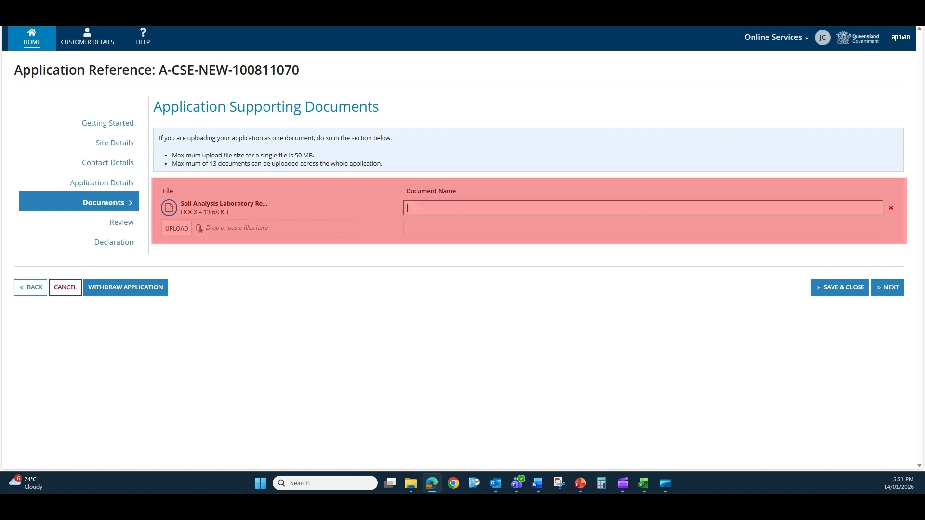
{"action": "type", "text": "Soil Analysis Laboratory Report."}
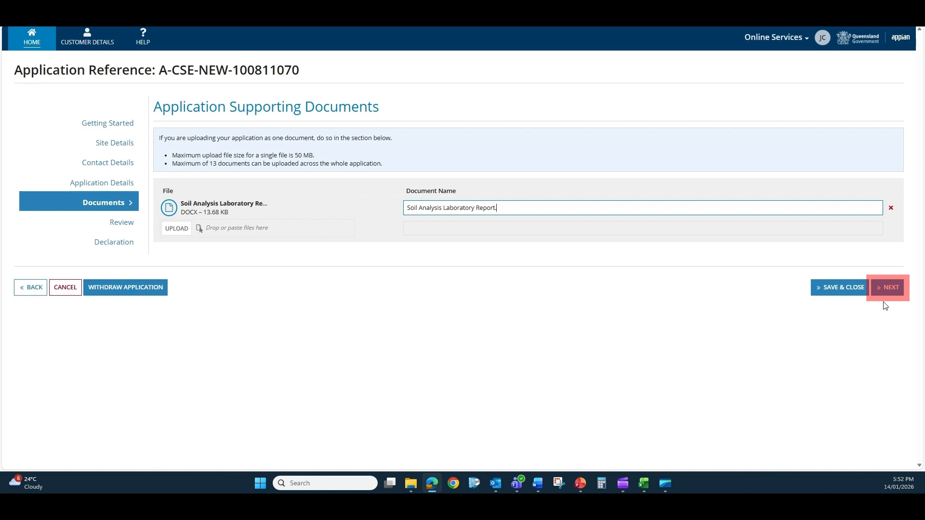
{"action": "left_click", "coordinate": [887, 289]}
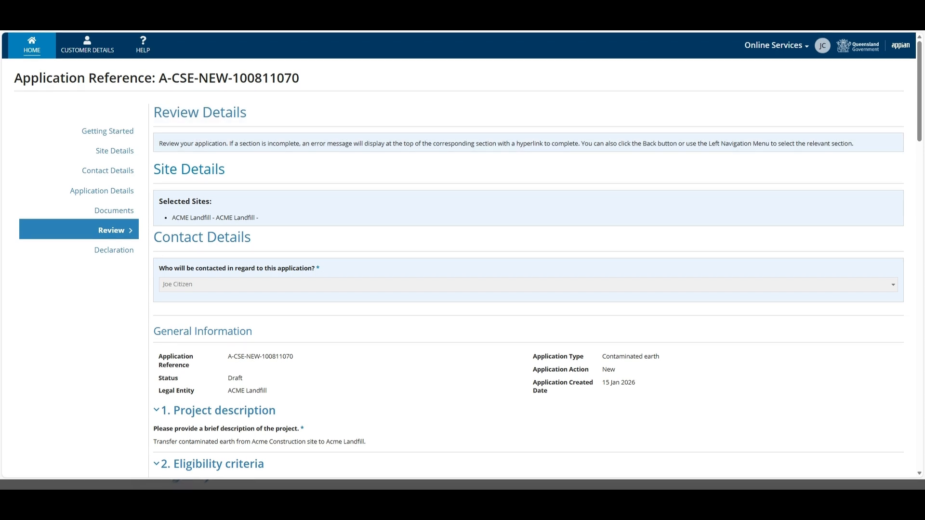
- Scroll through the Review Details sections to check the answers down to the waste quantity
{"action": "scroll", "coordinate": [465, 187], "scroll_direction": "down", "scroll_amount": 4}
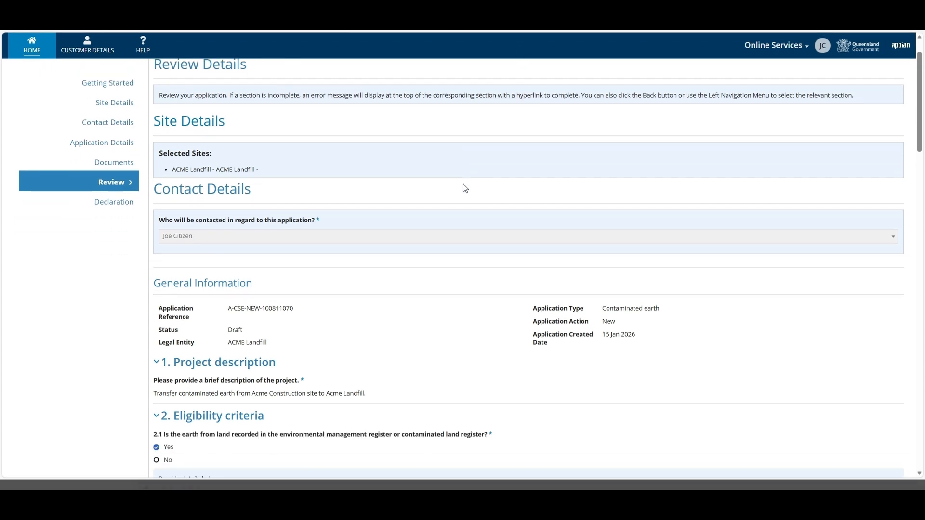
{"action": "scroll", "coordinate": [465, 188], "scroll_direction": "down", "scroll_amount": 3}
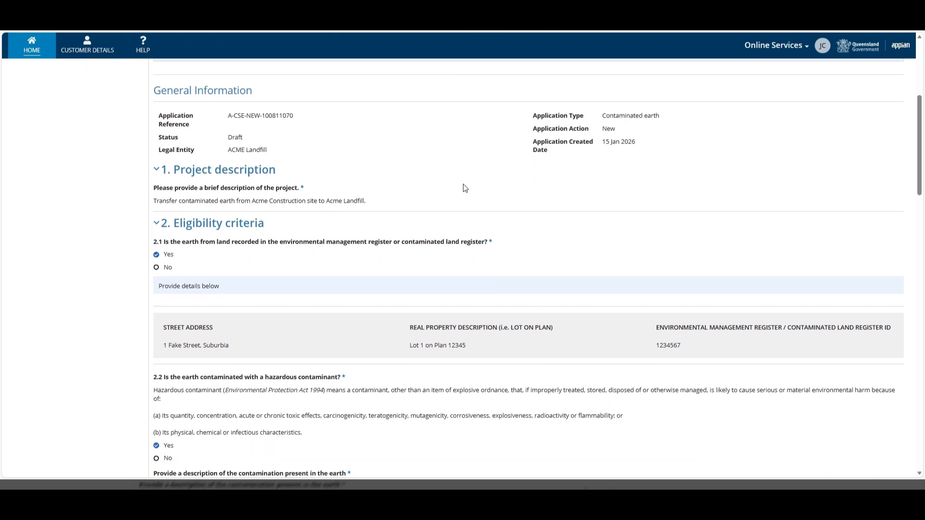
{"action": "scroll", "coordinate": [464, 188], "scroll_direction": "down", "scroll_amount": 4}
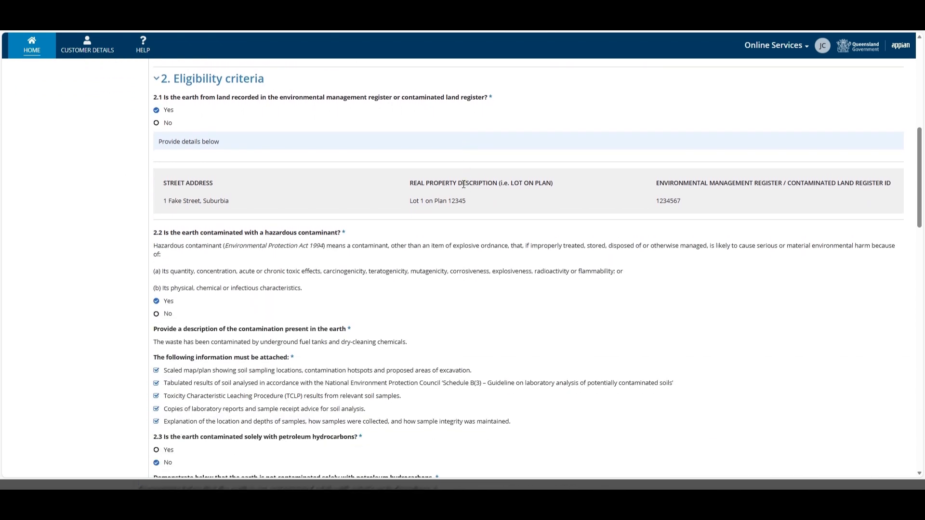
{"action": "scroll", "coordinate": [464, 188], "scroll_direction": "down", "scroll_amount": 4}
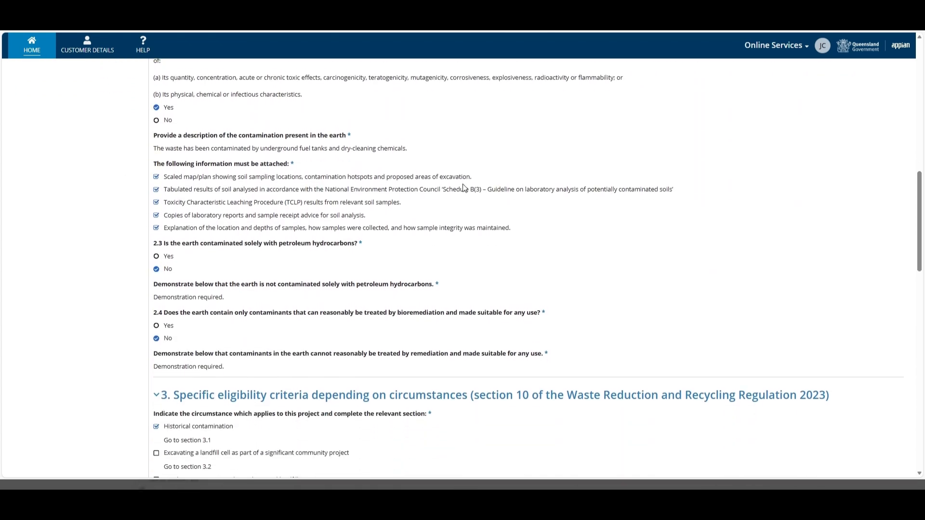
{"action": "scroll", "coordinate": [464, 188], "scroll_direction": "down", "scroll_amount": 6}
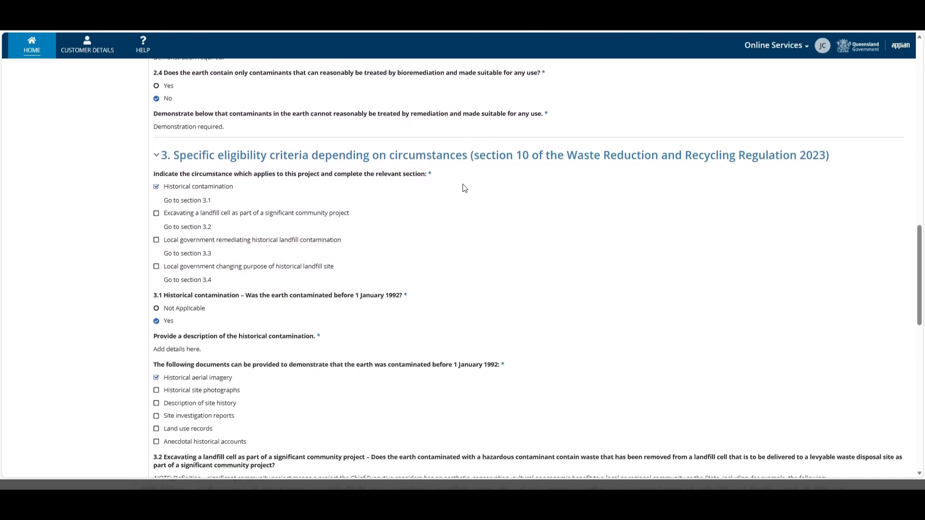
{"action": "scroll", "coordinate": [464, 188], "scroll_direction": "down", "scroll_amount": 5}
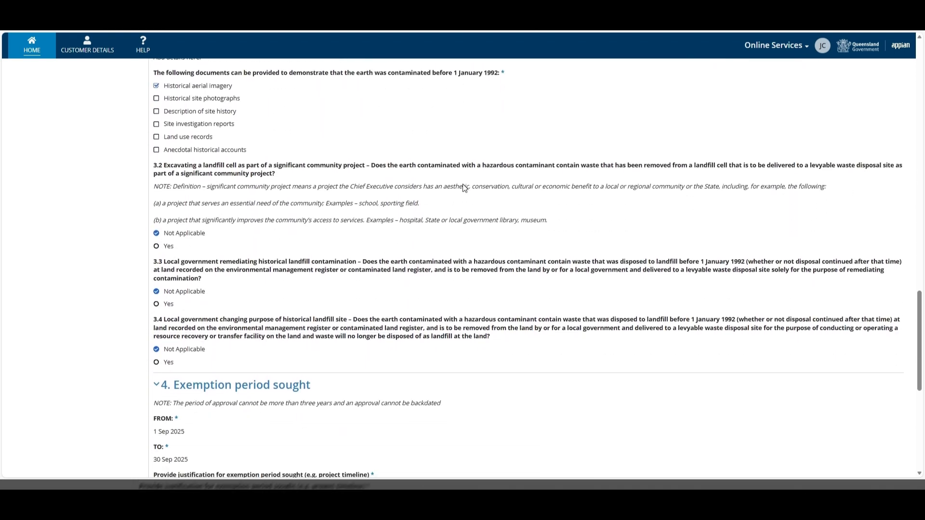
{"action": "scroll", "coordinate": [463, 188], "scroll_direction": "down", "scroll_amount": 4}
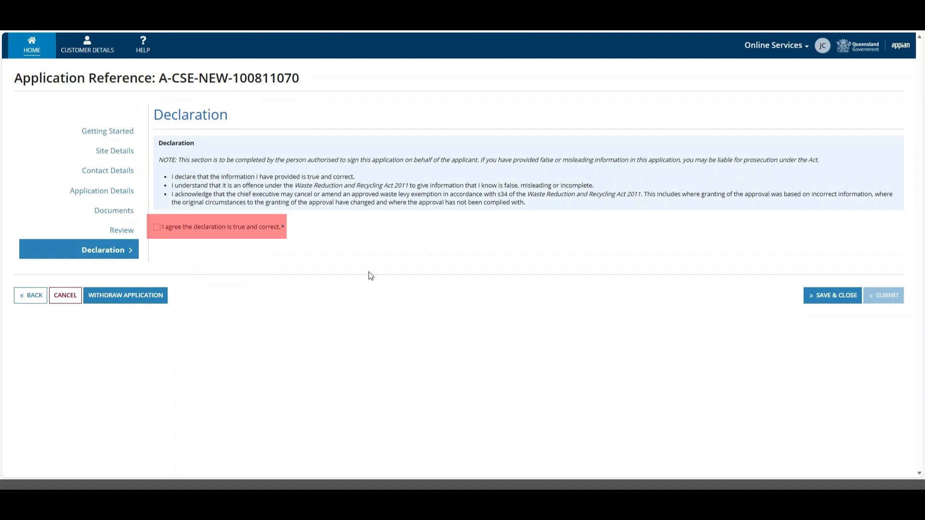
- Tick 'I agree the declaration is true and correct' on the Declaration page
{"action": "left_click", "coordinate": [157, 228]}
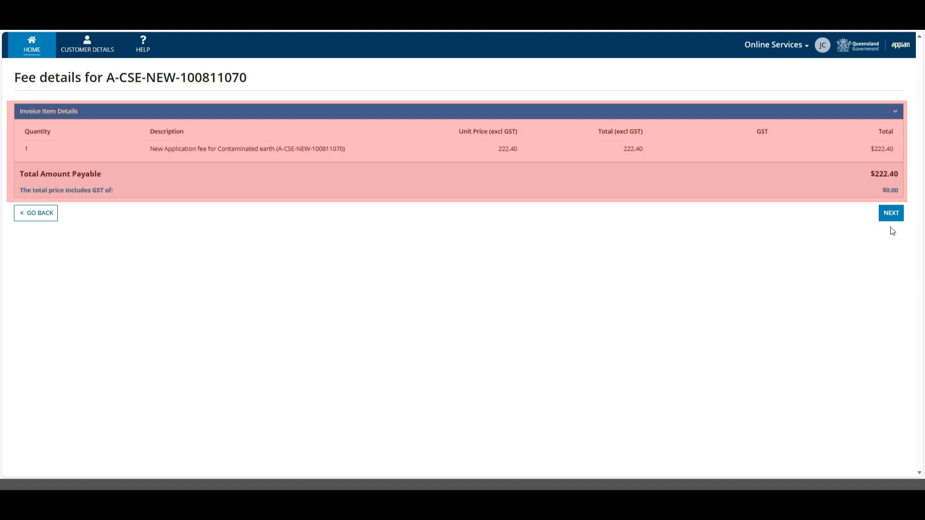
- Continue past the $222.40 Contaminated earth fee details to the payment page
{"action": "left_click", "coordinate": [891, 213]}
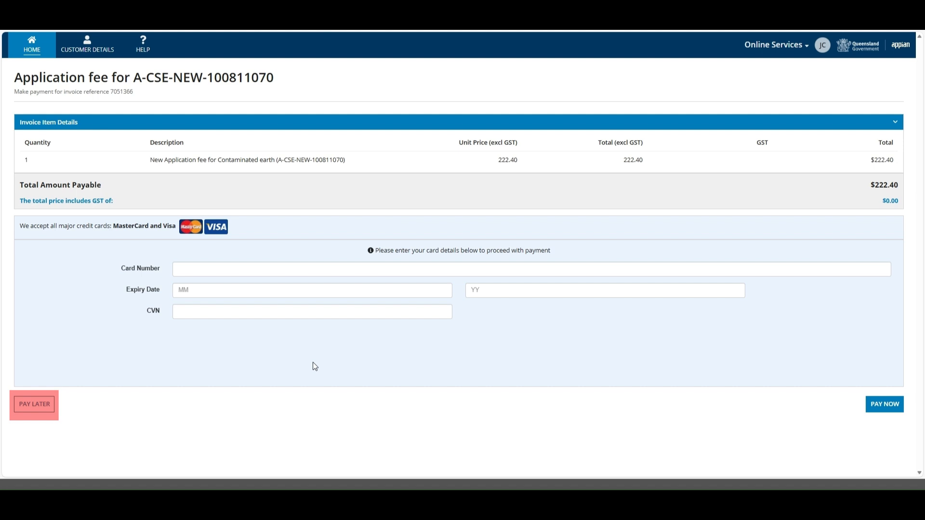
{"action": "left_click", "coordinate": [35, 407]}
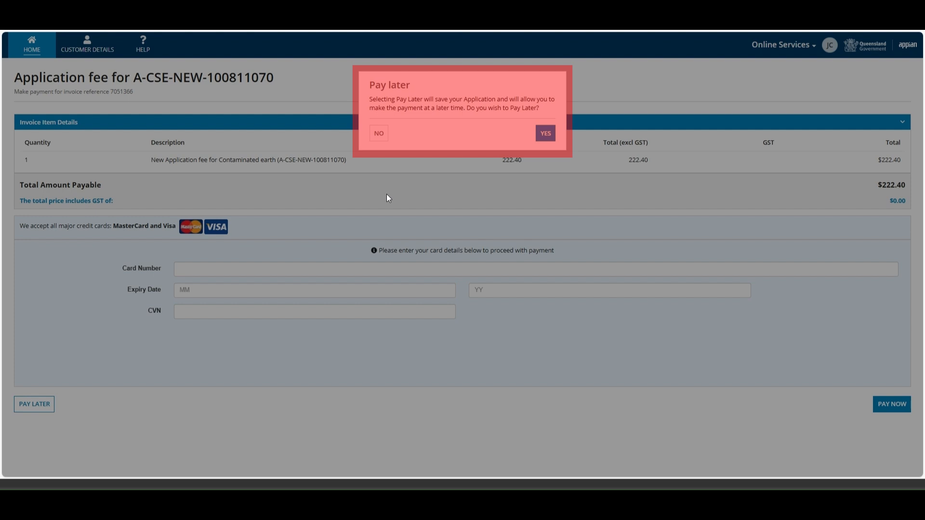
{"action": "left_click", "coordinate": [379, 135]}
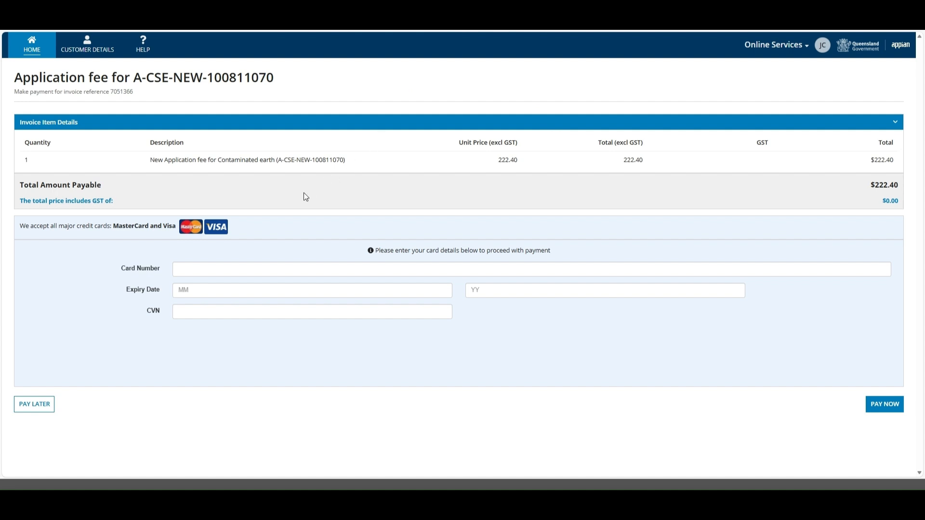
- Paste the card number and choose the card's expiry month and year
{"action": "left_click", "coordinate": [202, 269]}
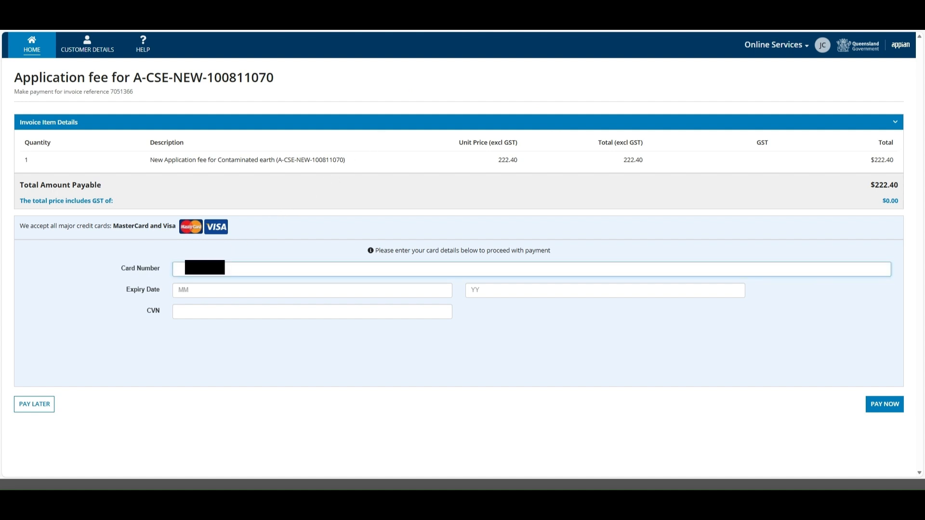
{"action": "key", "text": "ctrl+v"}
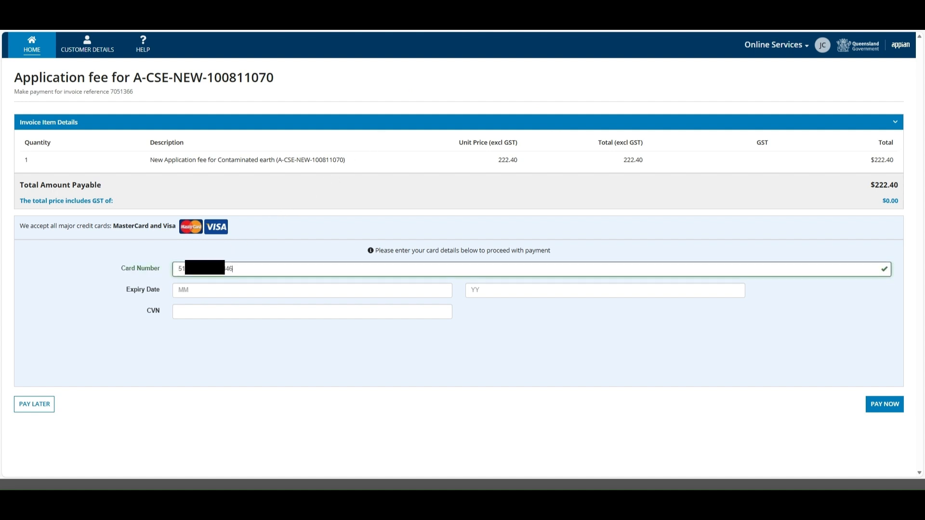
{"action": "left_click", "coordinate": [185, 290]}
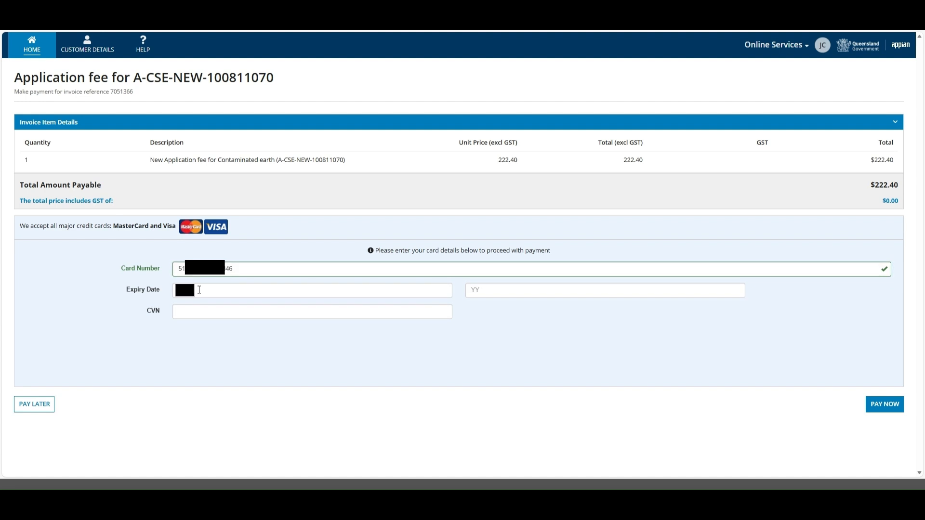
{"action": "left_click", "coordinate": [189, 290]}
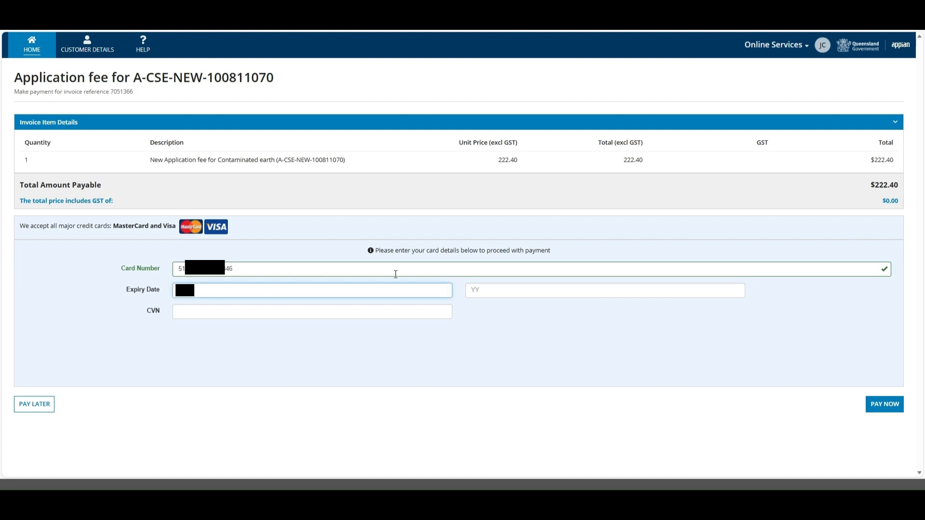
{"action": "left_click", "coordinate": [470, 289]}
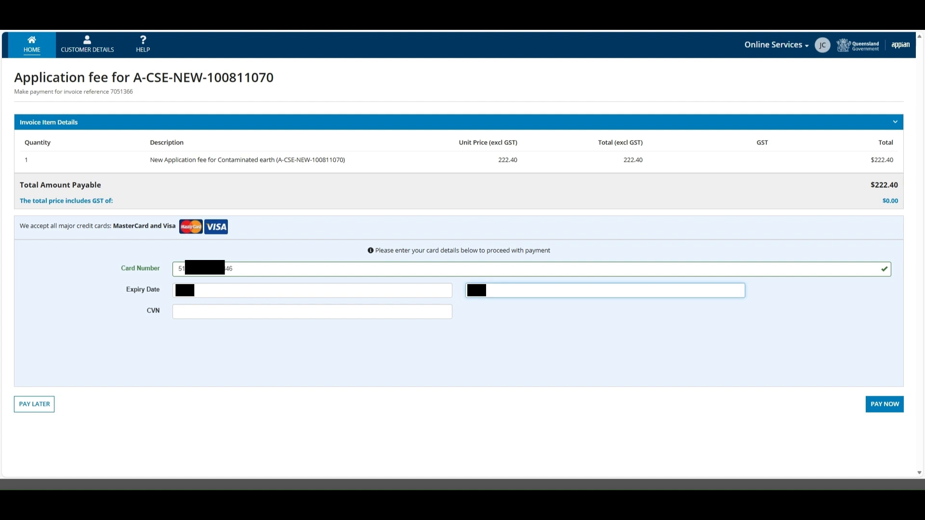
- Pay the $222.40 fee now and submit the application for assessment
{"action": "left_click", "coordinate": [206, 316]}
{"action": "left_click", "coordinate": [884, 404]}
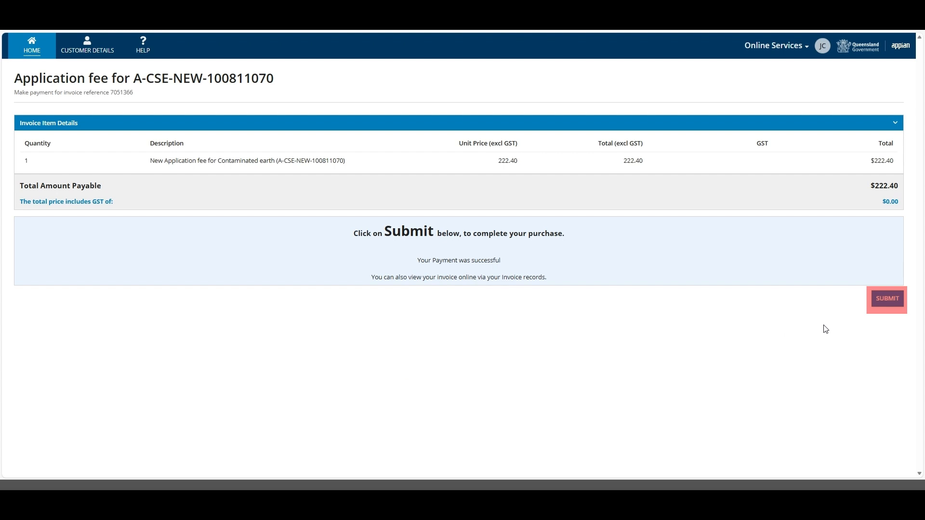
{"action": "left_click", "coordinate": [886, 313]}
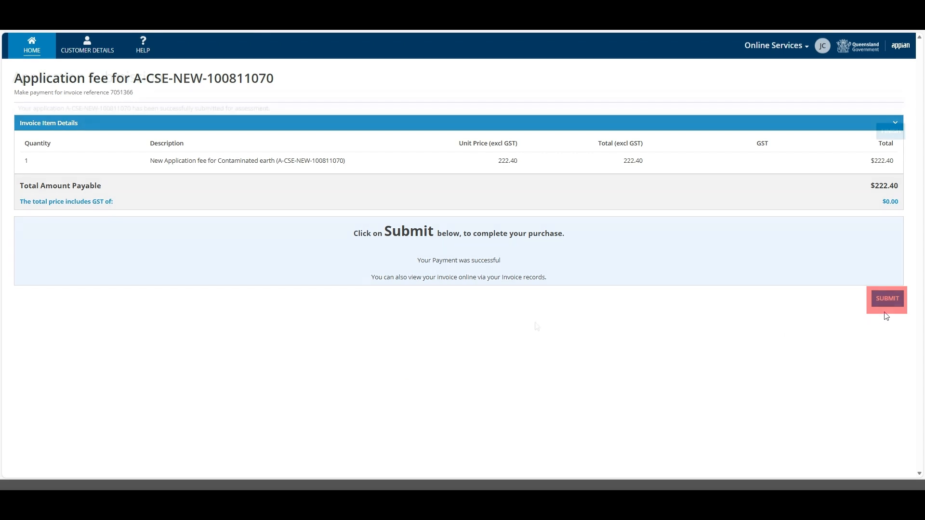